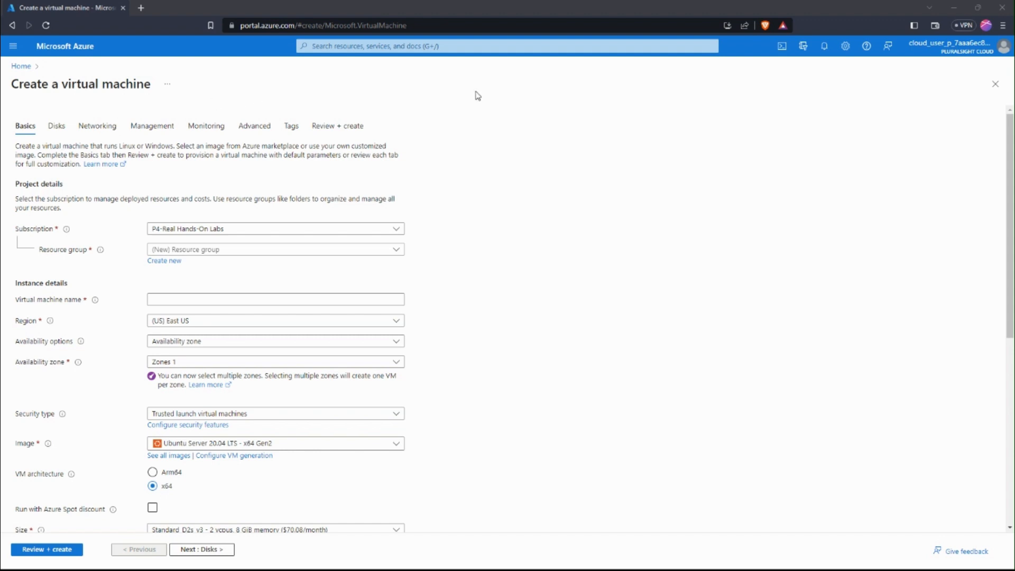
pyautogui.click(479, 44)
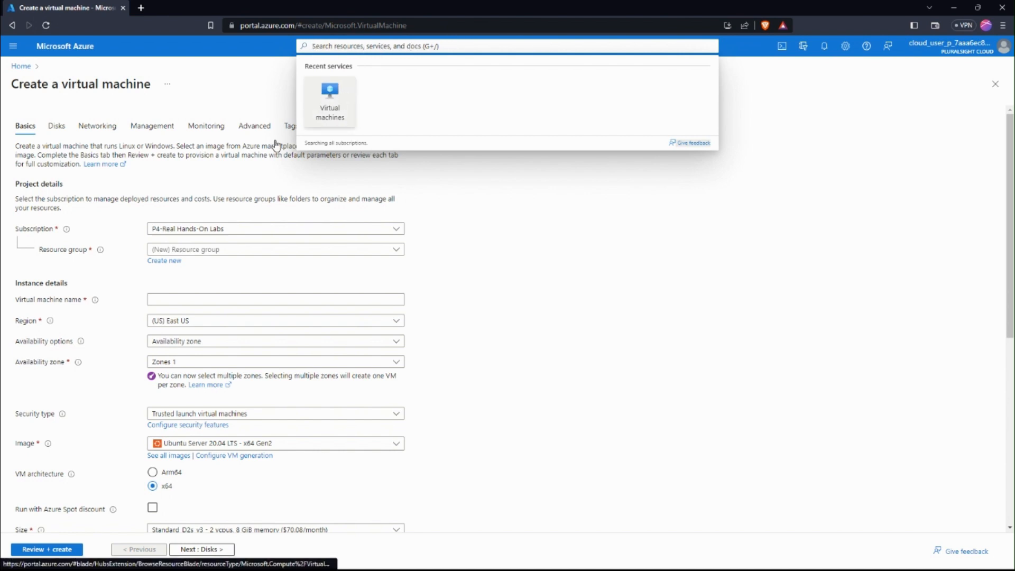
pyautogui.click(217, 96)
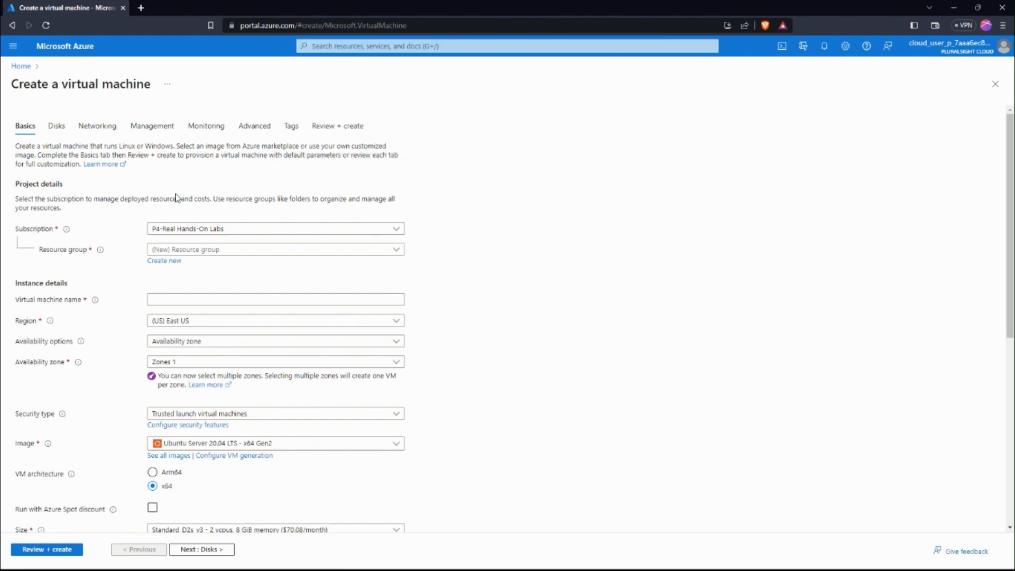
# Select the existing resource group 1-5e9942e6-playground-sandbox and name the virtual machine lesetjademo
pyautogui.click(239, 251)
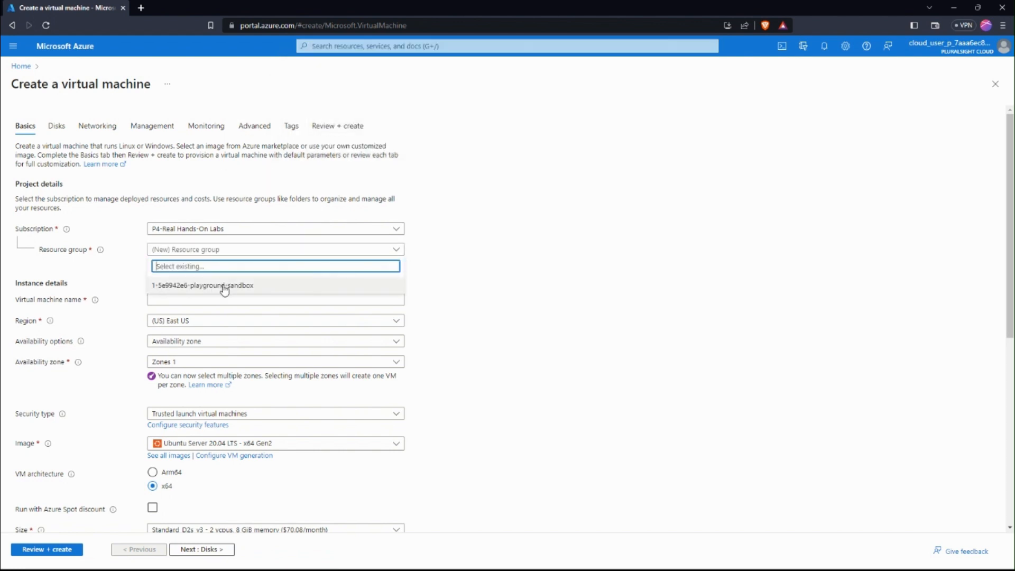
pyautogui.click(201, 252)
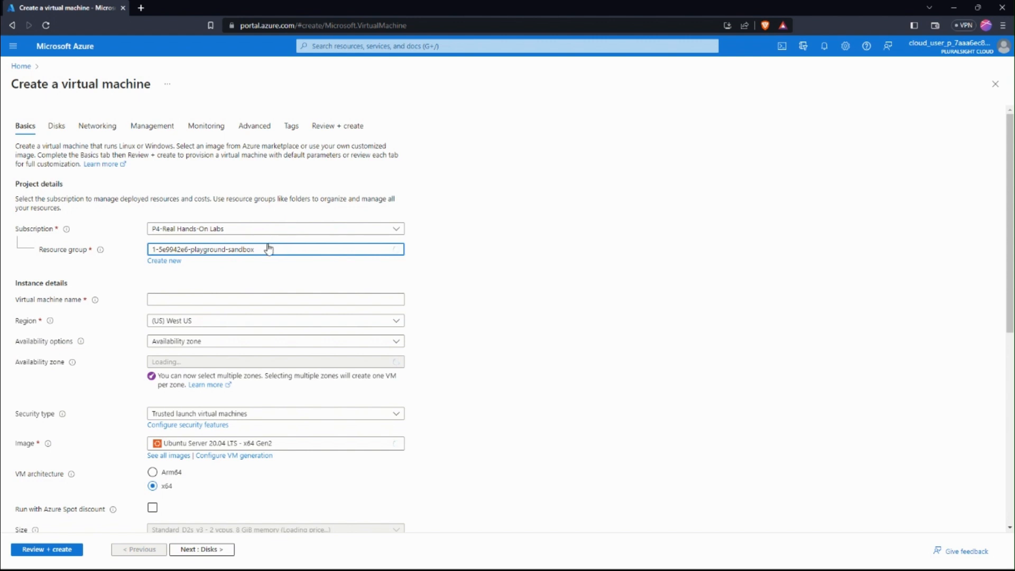
pyautogui.click(207, 299)
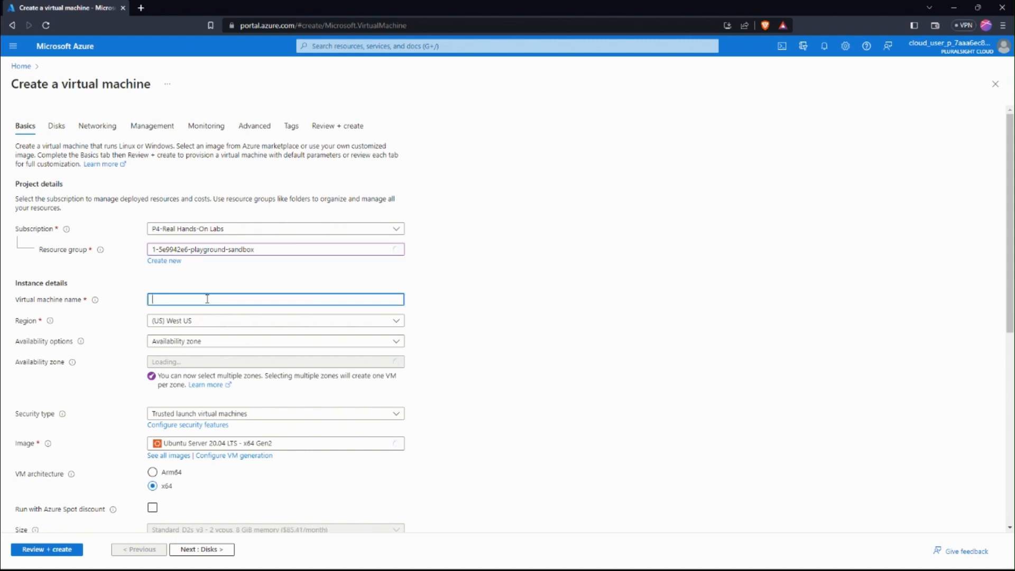
pyautogui.write('lese')
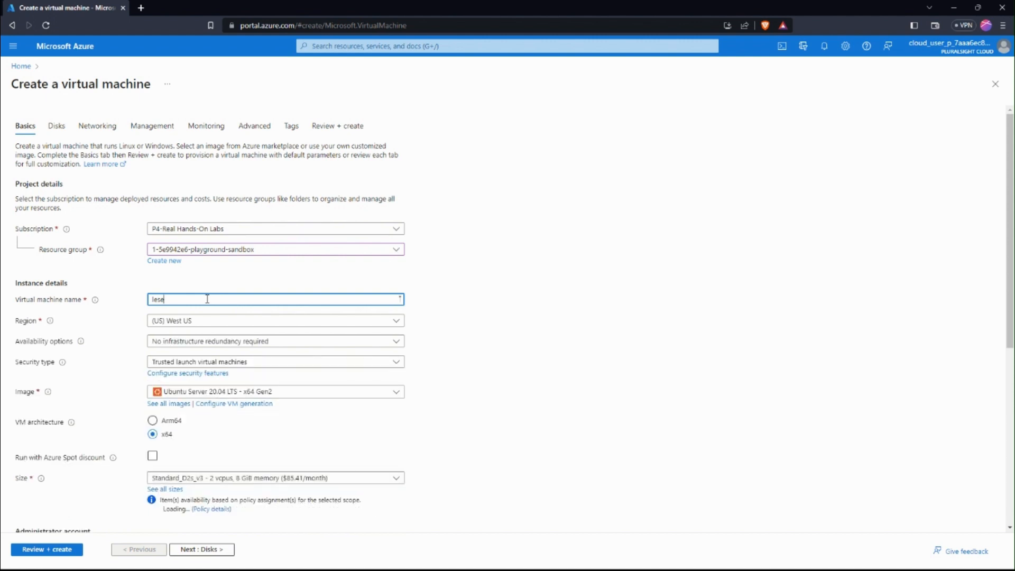
pyautogui.write('tjademo')
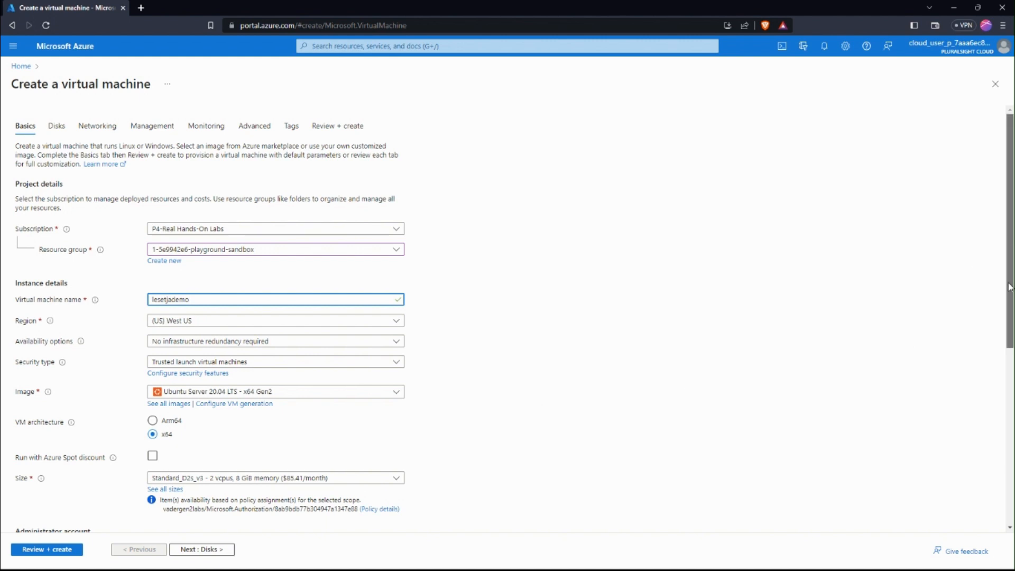
# Switch the administrator account to password authentication and enter the administrator username
pyautogui.moveTo(1010, 239); pyautogui.dragTo(1007, 402)
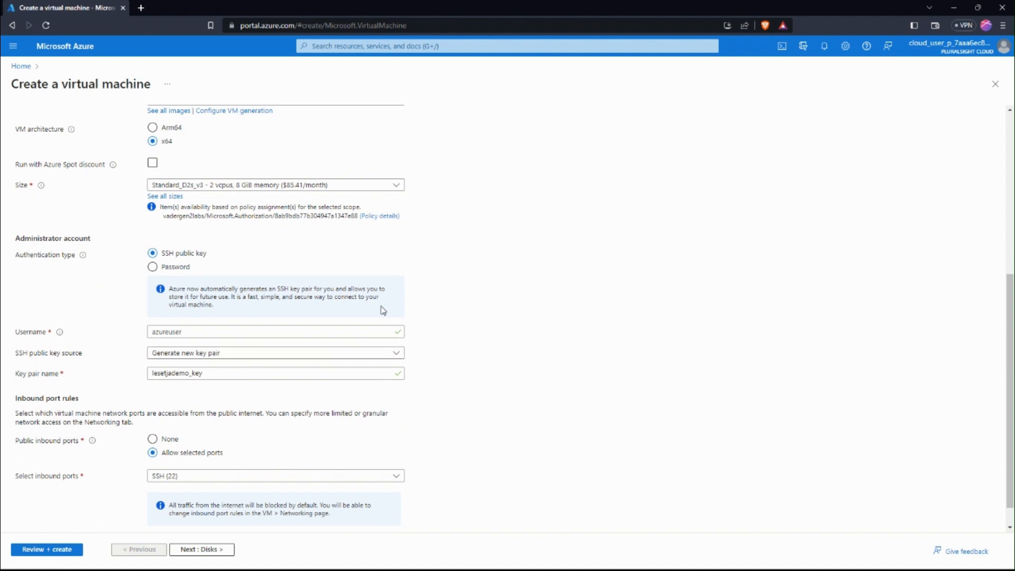
pyautogui.click(162, 270)
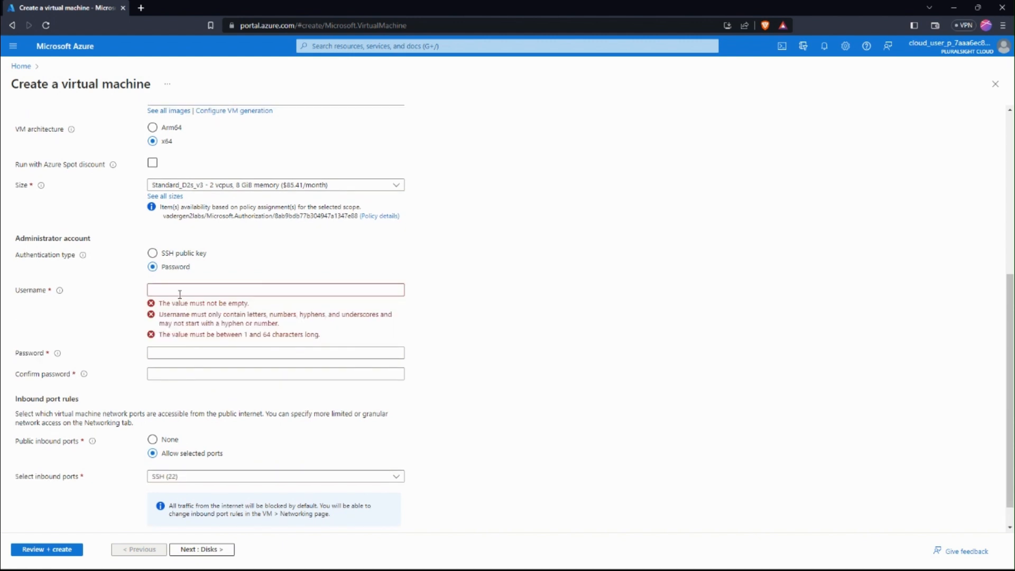
pyautogui.click(180, 291)
pyautogui.write('leset')
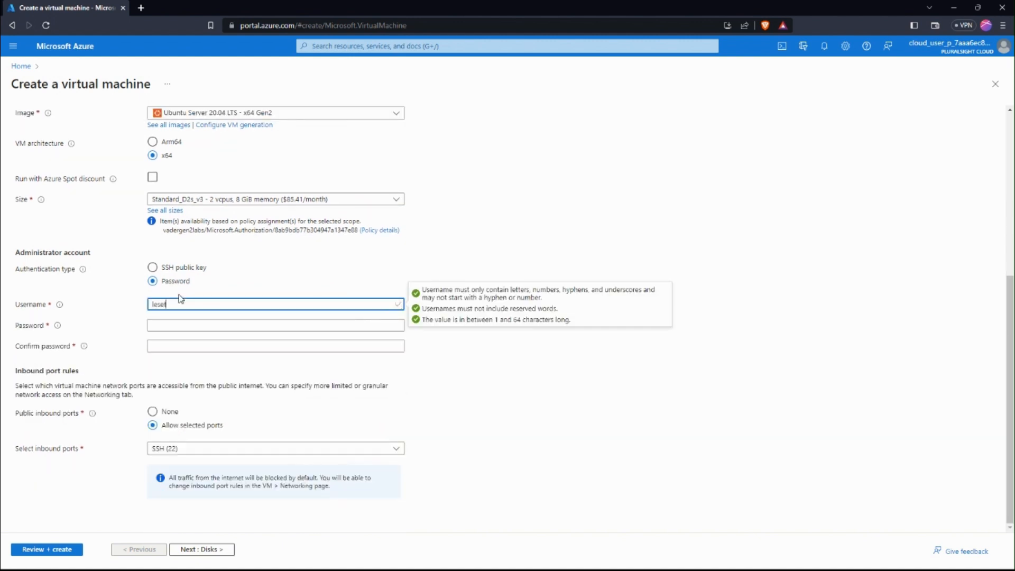
pyautogui.write('jademo')
# Enter and confirm the administrator account's password, and set the public inbound ports to None
pyautogui.click(179, 337)
pyautogui.click(177, 327)
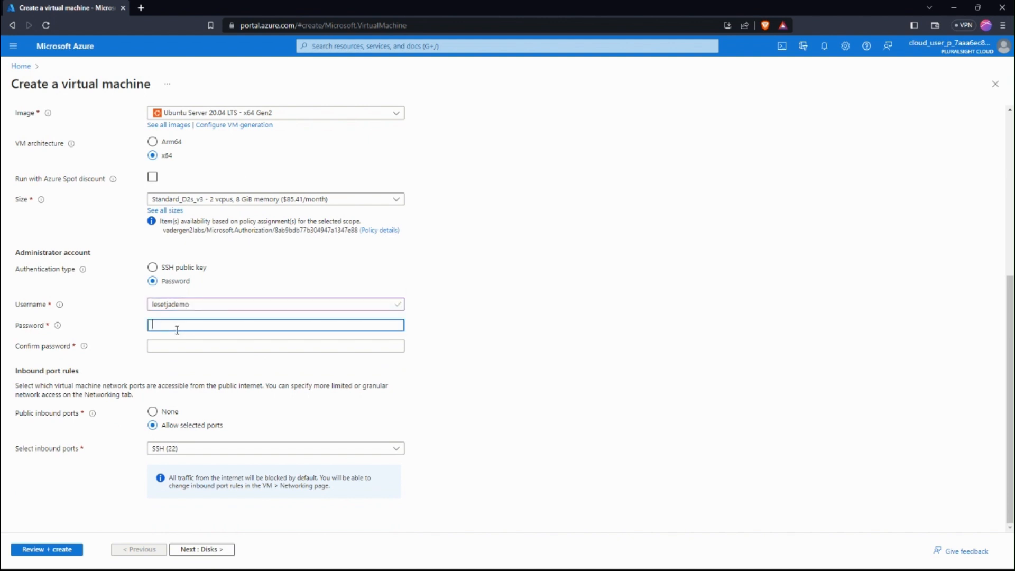
pyautogui.write('*********')
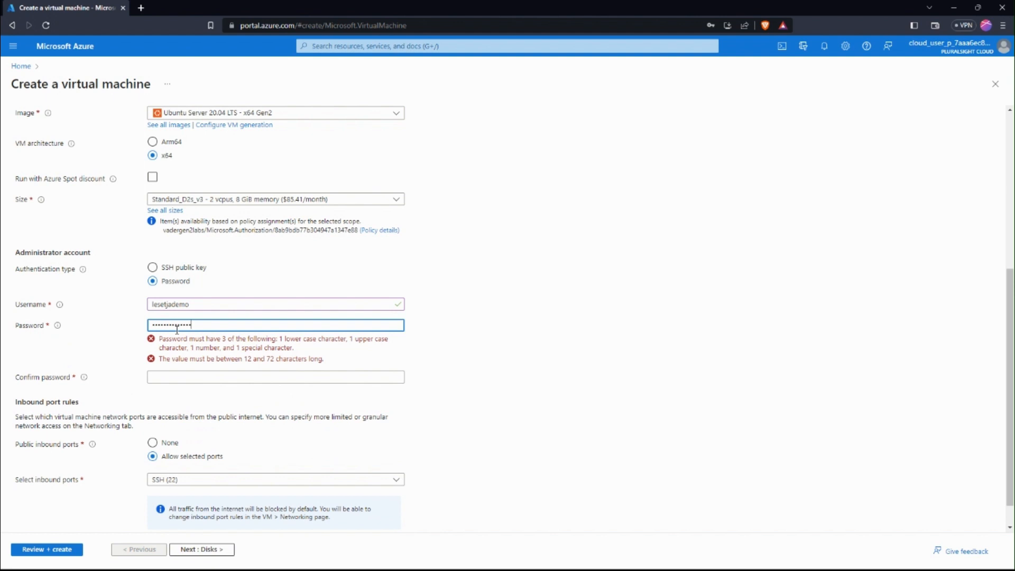
pyautogui.click(183, 346)
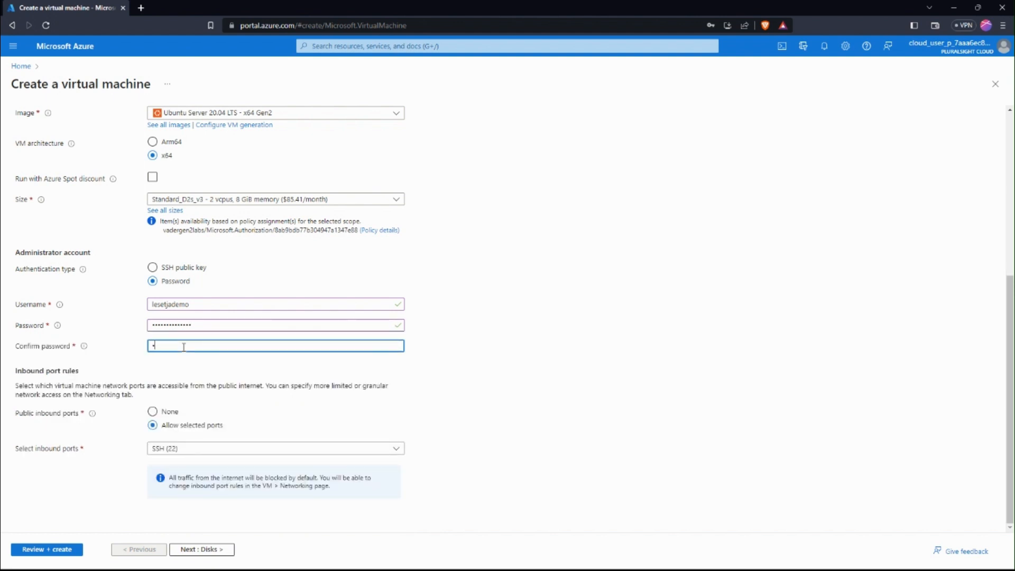
pyautogui.write('********')
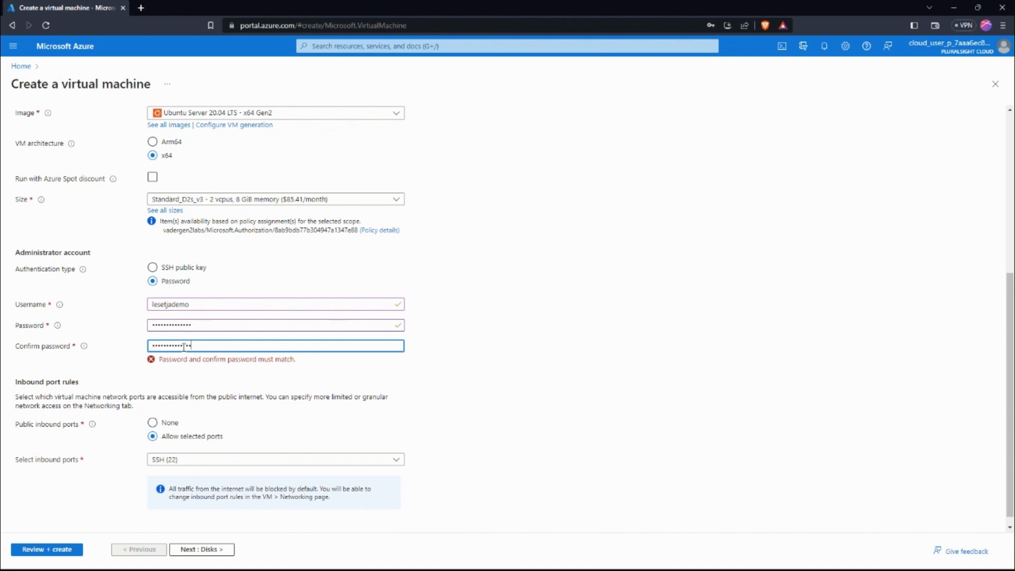
pyautogui.click(153, 412)
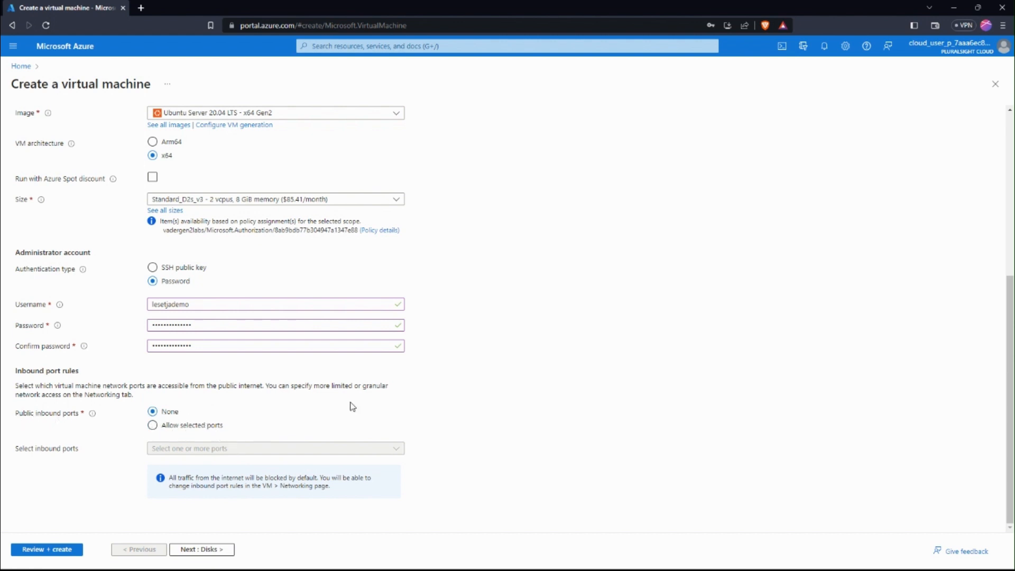
# Keep the default disk settings, set the network interface's public IP to None, and create the virtual machine
pyautogui.click(206, 548)
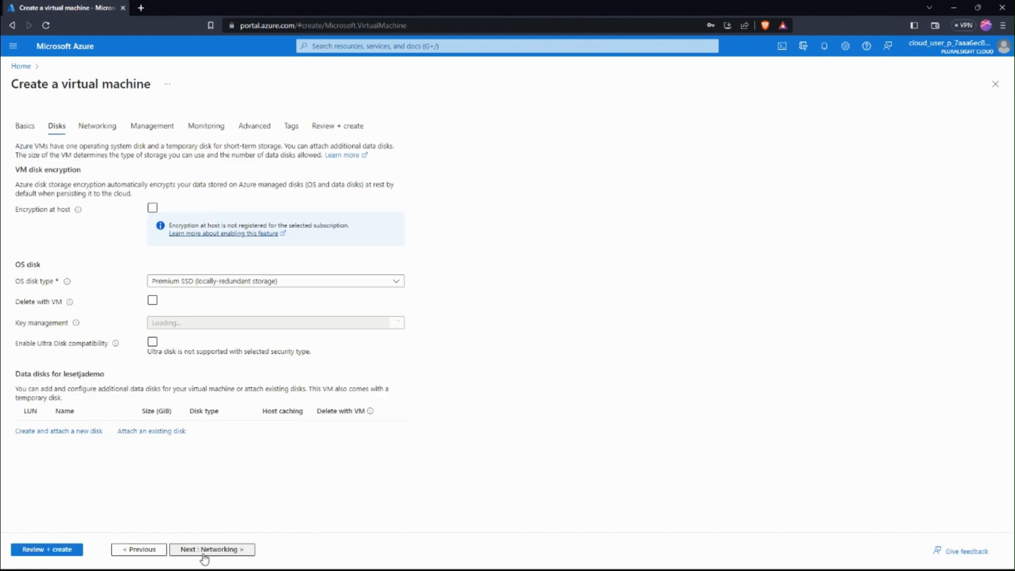
pyautogui.click(206, 552)
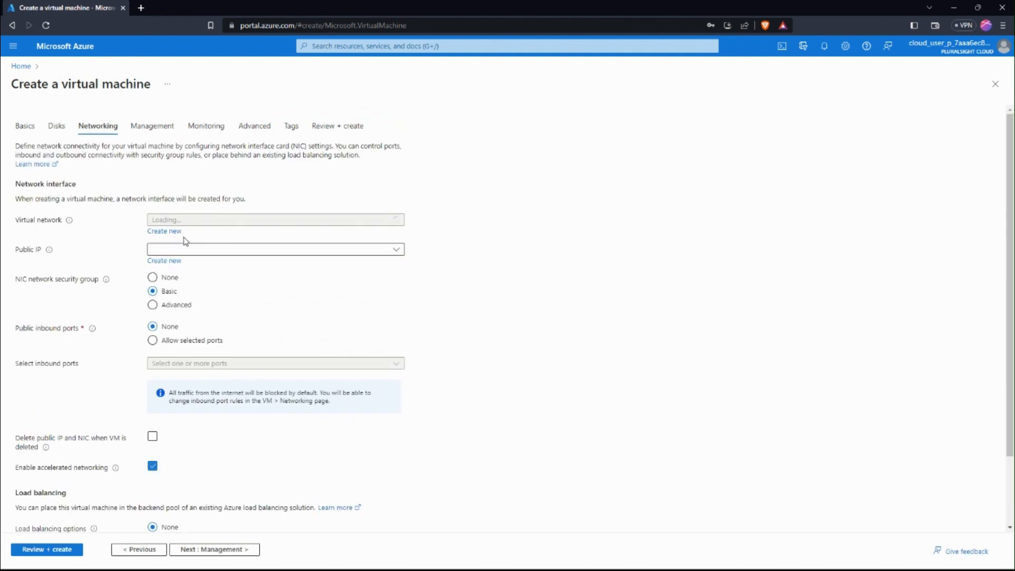
pyautogui.click(227, 277)
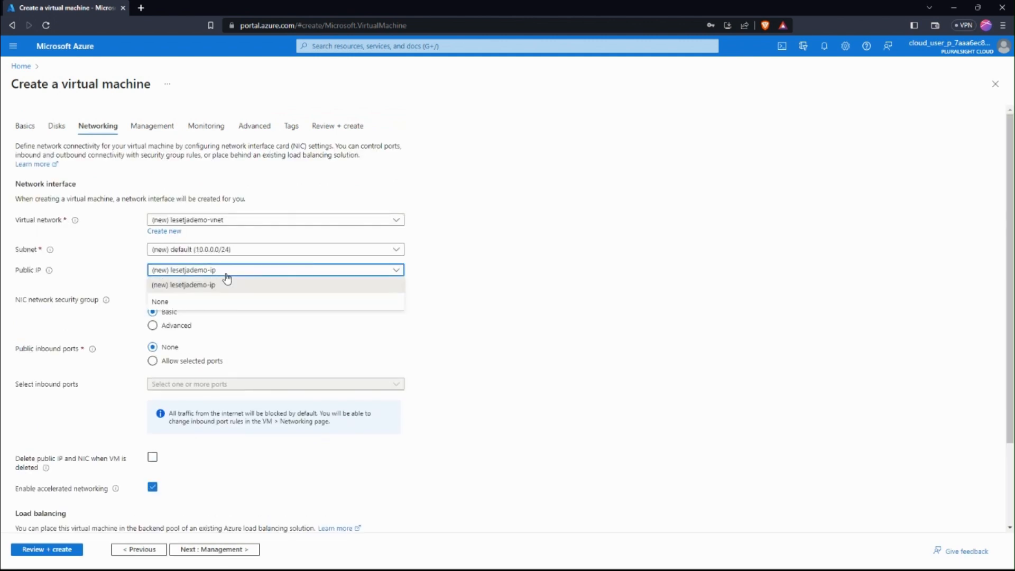
pyautogui.click(199, 299)
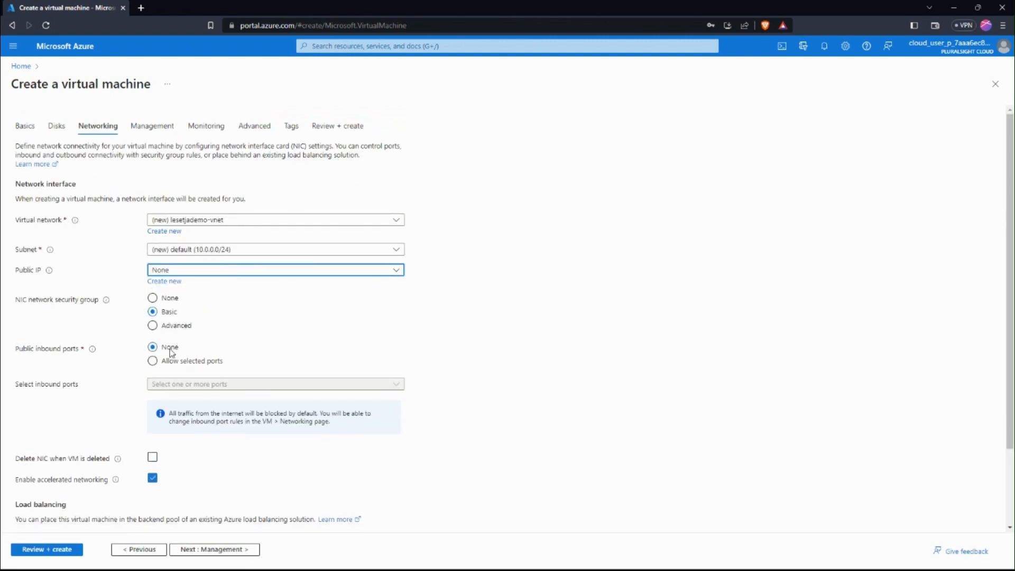
pyautogui.click(53, 550)
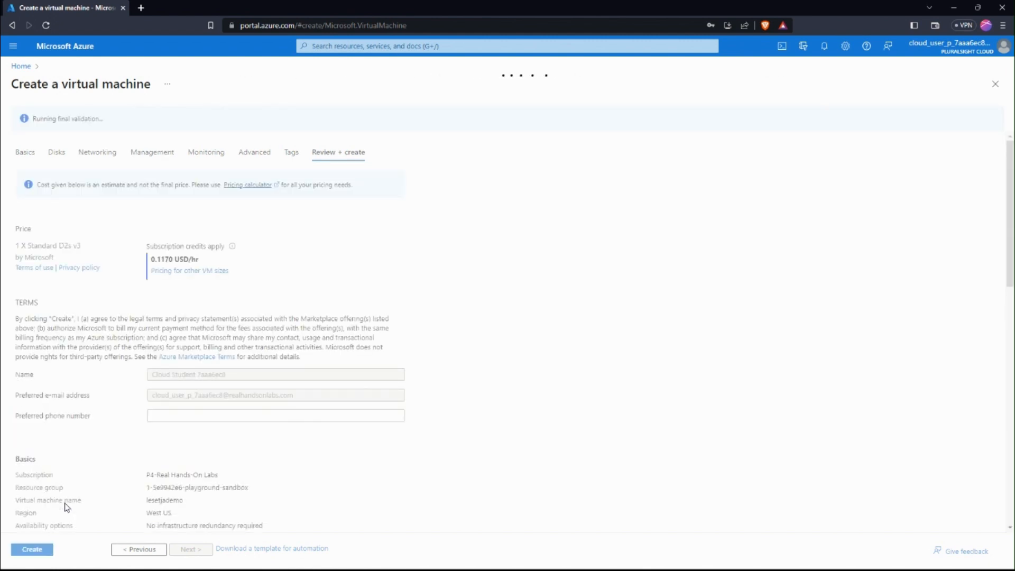
pyautogui.click(24, 553)
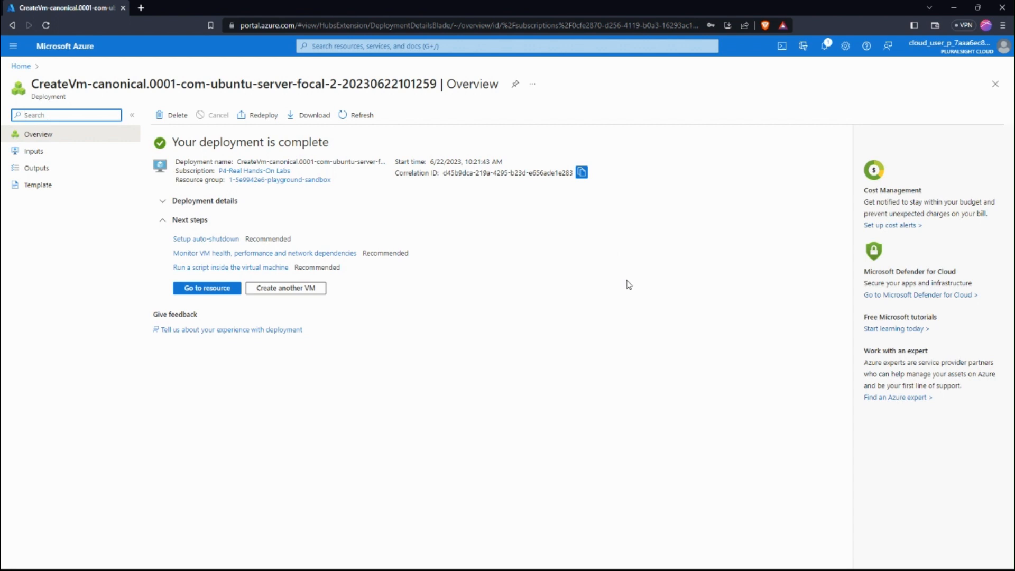
# Search for the Virtual machines service and open its list
pyautogui.click(492, 44)
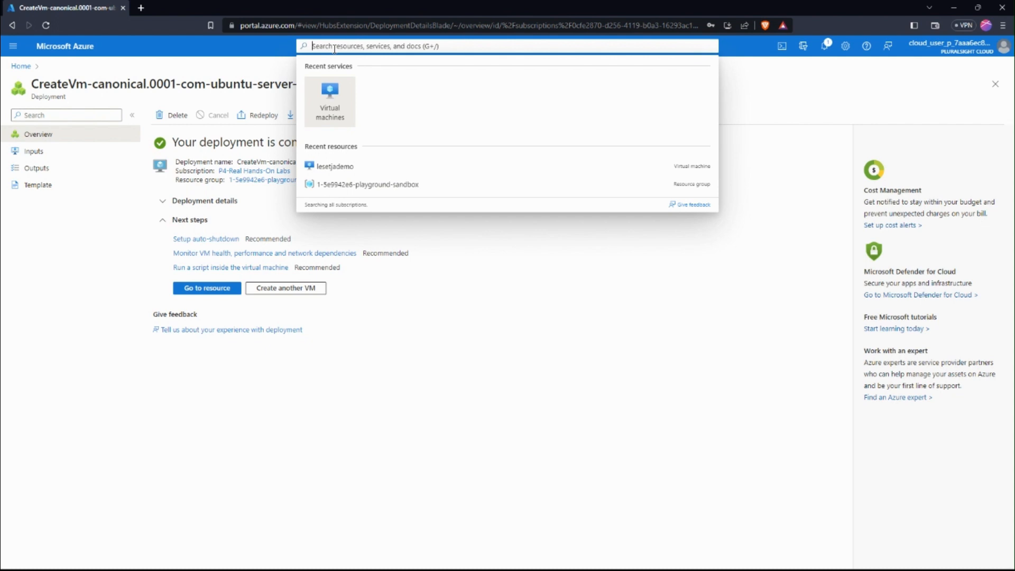
pyautogui.write('c')
pyautogui.press('BackSpace')
pyautogui.write('vi')
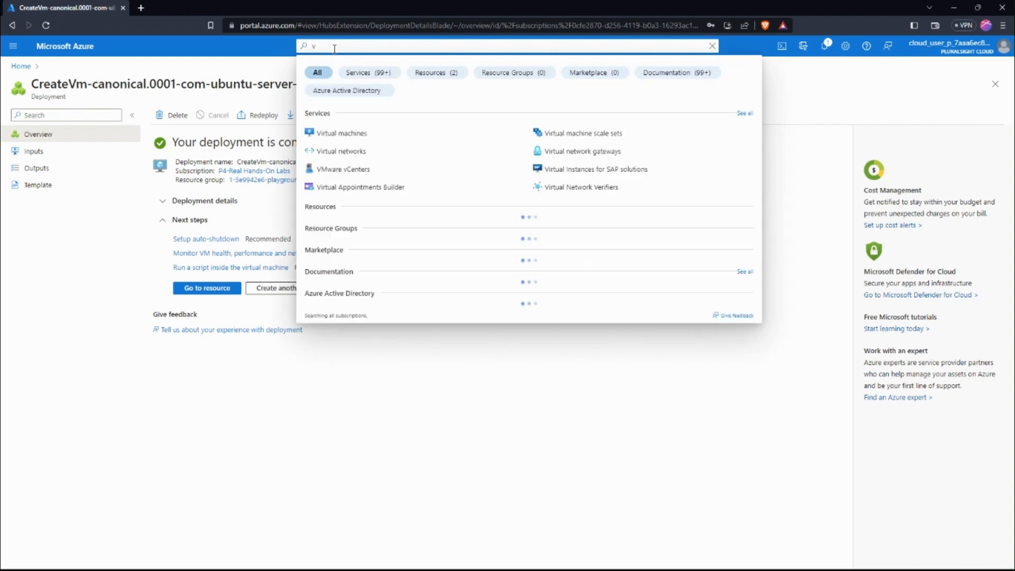
pyautogui.click(327, 134)
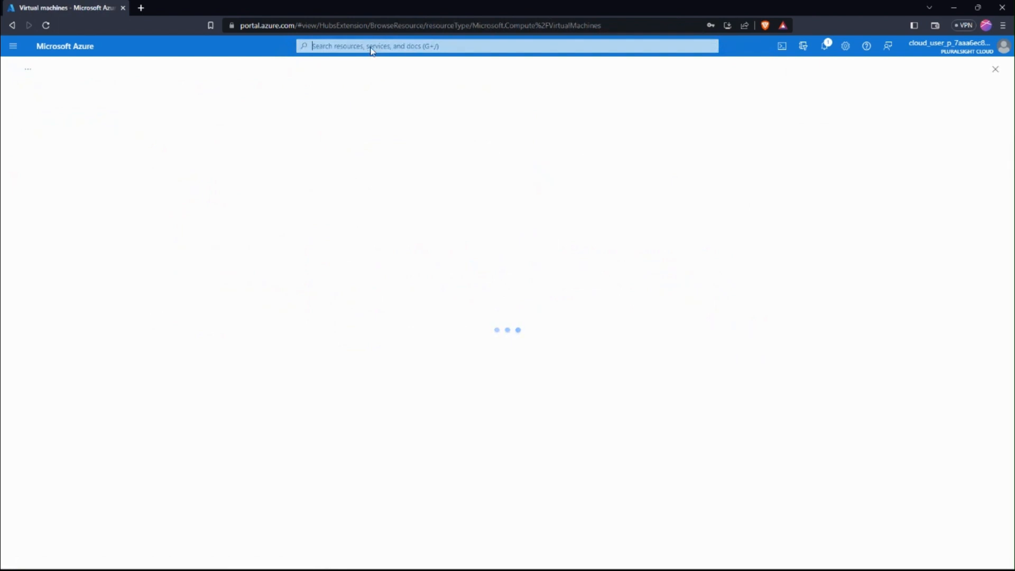
pyautogui.write('v')
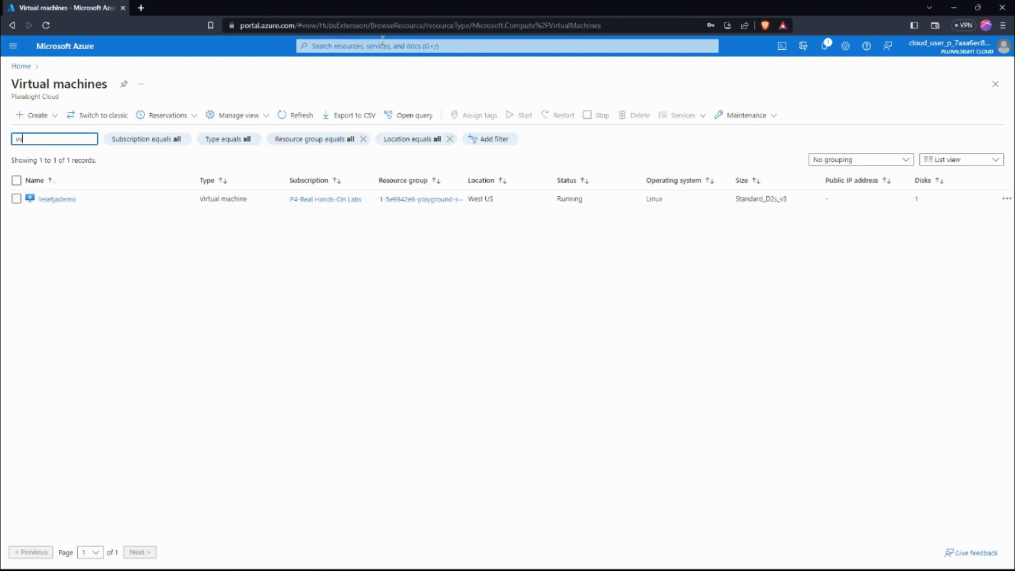
# Find the Virtual networks service, open the subnets of lesetjademo-vnet and start adding a subnet
pyautogui.click(382, 45)
pyautogui.write('v')
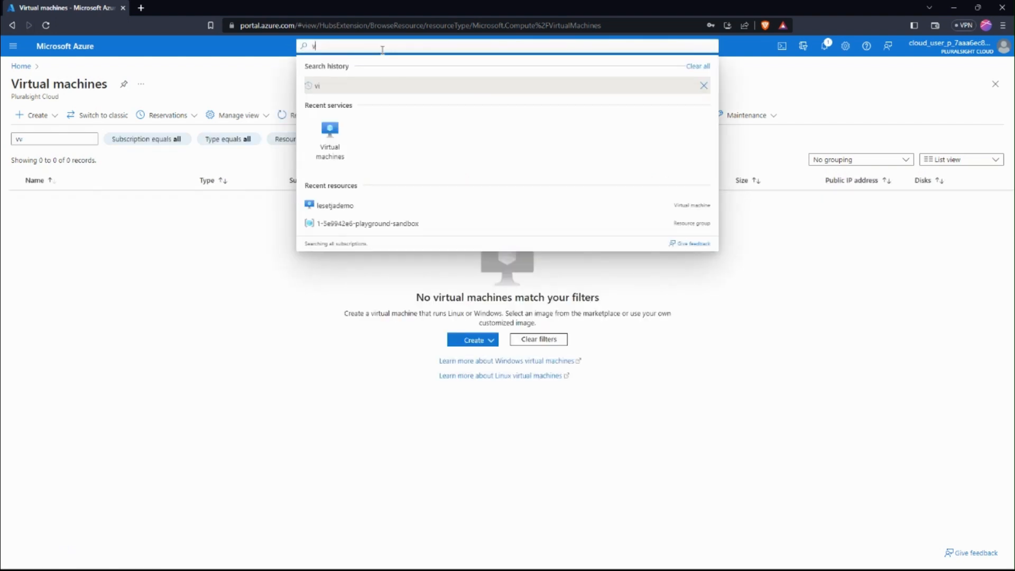
pyautogui.write('irt')
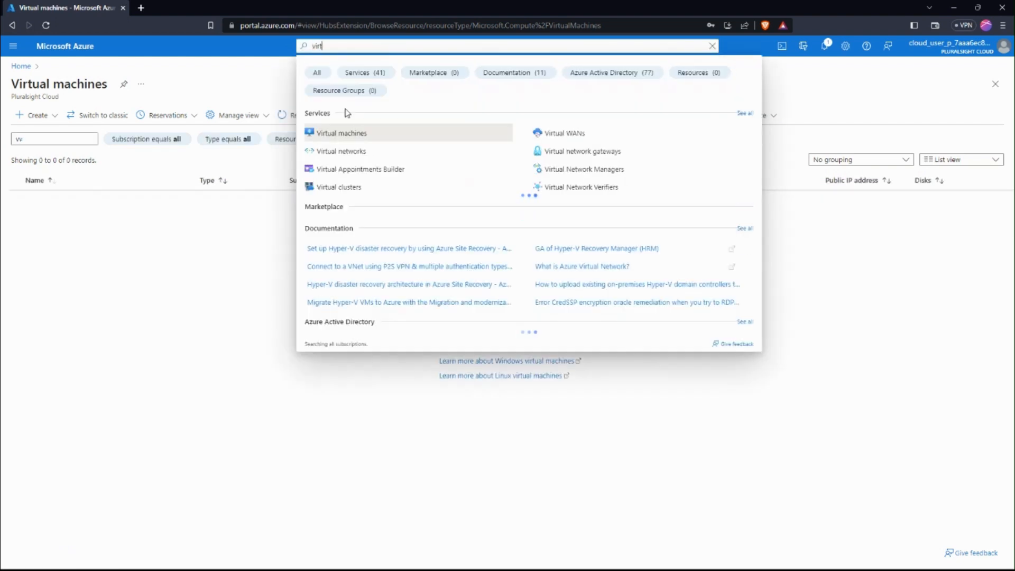
pyautogui.click(331, 153)
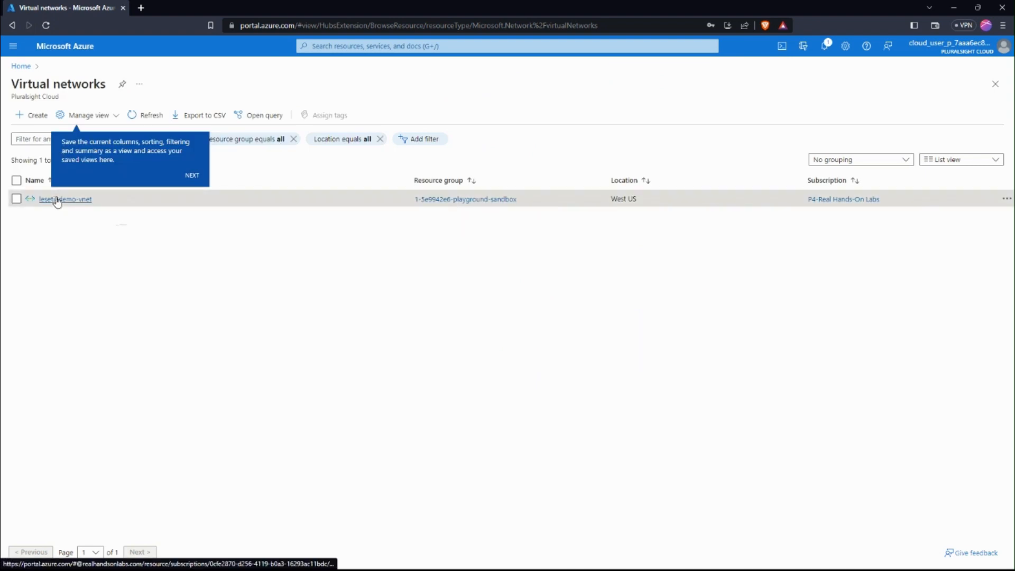
pyautogui.click(56, 199)
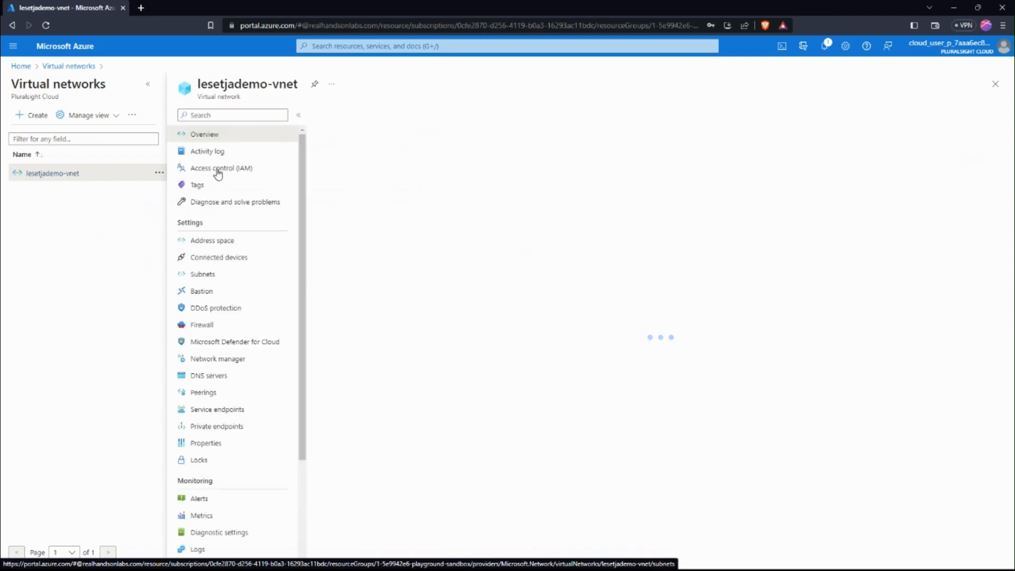
pyautogui.click(204, 274)
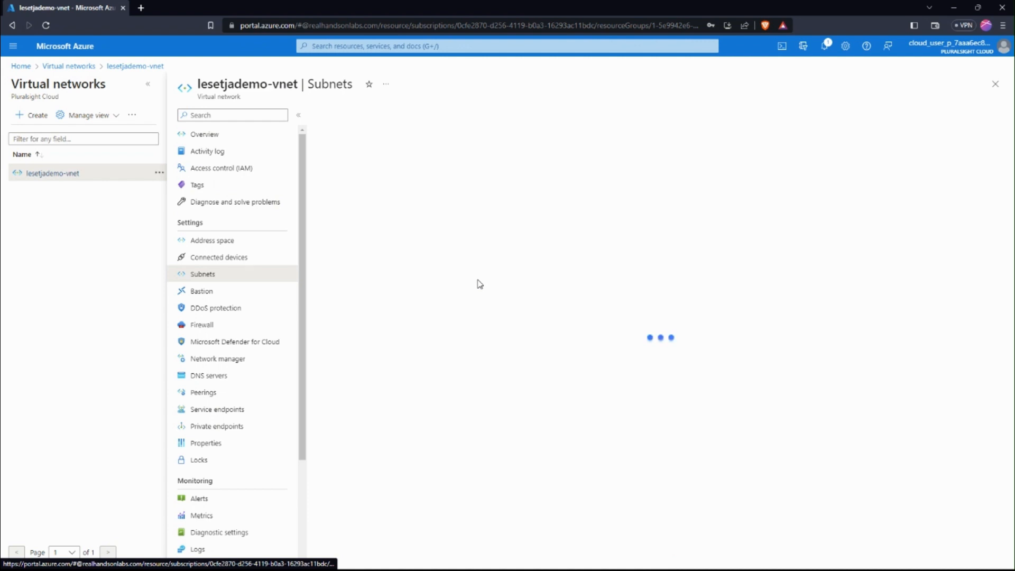
pyautogui.click(337, 117)
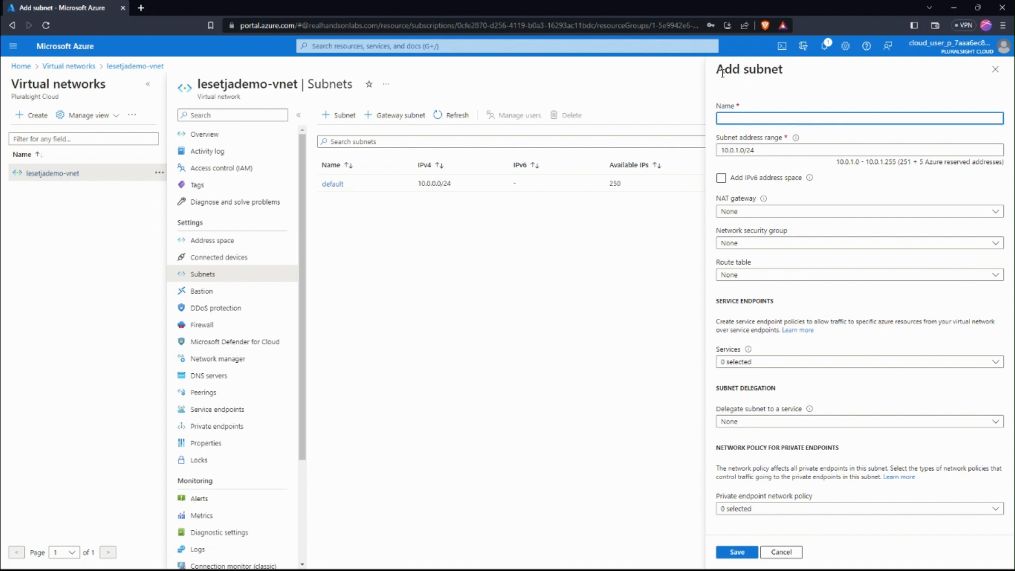
# Try naming the new subnet AzureFirewallSubnet, and clear that name again
pyautogui.write('Azu')
pyautogui.write('reBast')
pyautogui.press('BackSpace')
pyautogui.press('BackSpace')
pyautogui.press('BackSpace')
pyautogui.press('BackSpace')
pyautogui.press('BackSpace')
pyautogui.press('BackSpace')
pyautogui.press('BackSpace')
pyautogui.press('BackSpace')
pyautogui.press('BackSpace')
pyautogui.press('BackSpace')
pyautogui.press('BackSpace')
pyautogui.press('BackSpace')
pyautogui.press('BackSpace')
pyautogui.press('BackSpace')
pyautogui.press('BackSpace')
pyautogui.press('BackSpace')
pyautogui.press('BackSpace')
pyautogui.write('AzureFirewallSubnet')
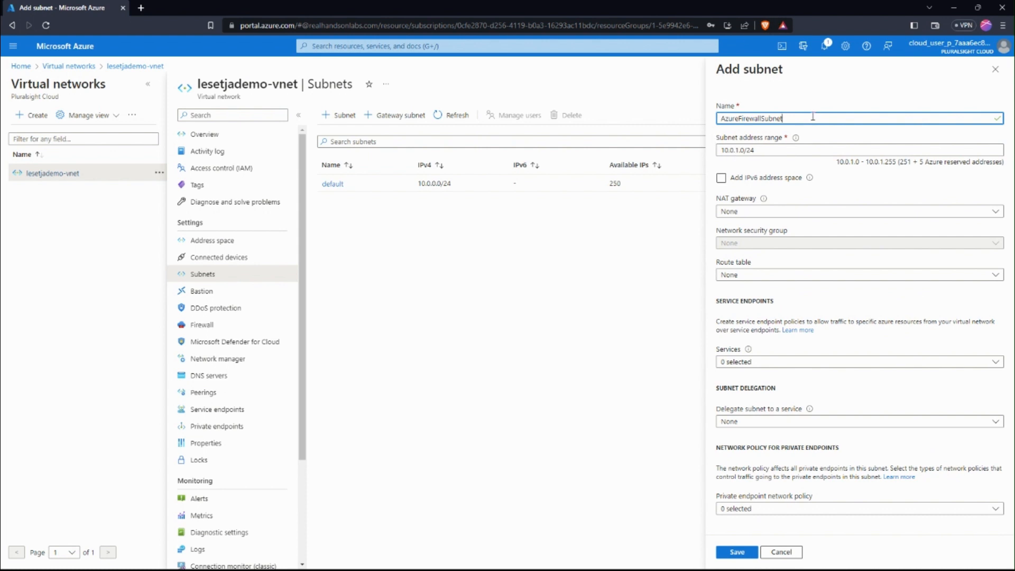
pyautogui.press('BackSpace')
pyautogui.press('BackSpace')
pyautogui.press('BackSpace')
pyautogui.press('BackSpace')
pyautogui.press('BackSpace')
pyautogui.press('BackSpace')
pyautogui.press('BackSpace')
pyautogui.press('BackSpace')
pyautogui.press('BackSpace')
pyautogui.press('BackSpace')
pyautogui.press('BackSpace')
pyautogui.press('BackSpace')
pyautogui.press('BackSpace')
pyautogui.press('BackSpace')
pyautogui.press('BackSpace')
pyautogui.press('BackSpace')
pyautogui.press('BackSpace')
pyautogui.press('BackSpace')
pyautogui.press('BackSpace')
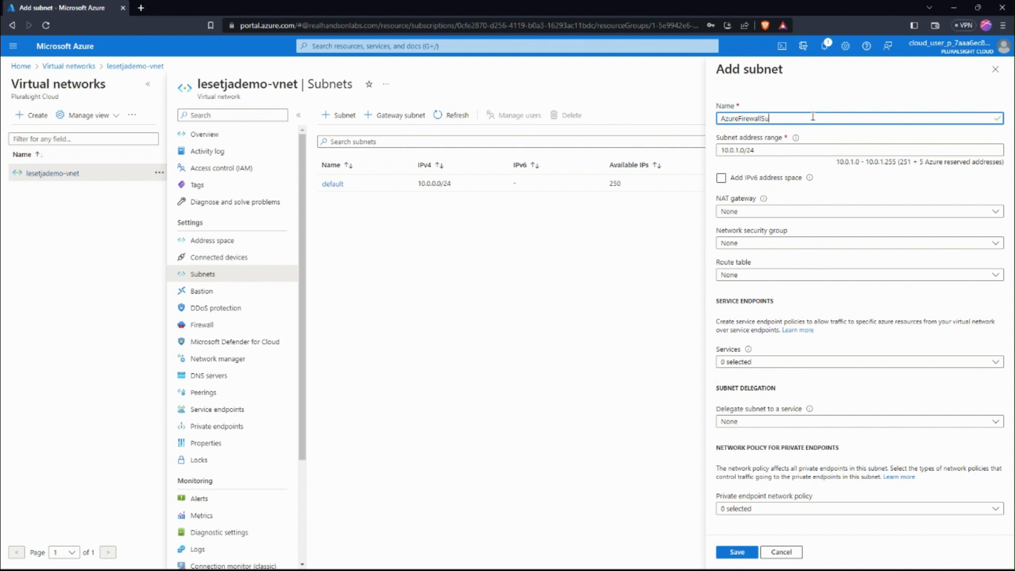
# Name the new subnet AzureBastionSubnet and save it with the proposed address range 10.0.1.0/24
pyautogui.write('AS')
pyautogui.write('ureBas')
pyautogui.write('tionSubnet')
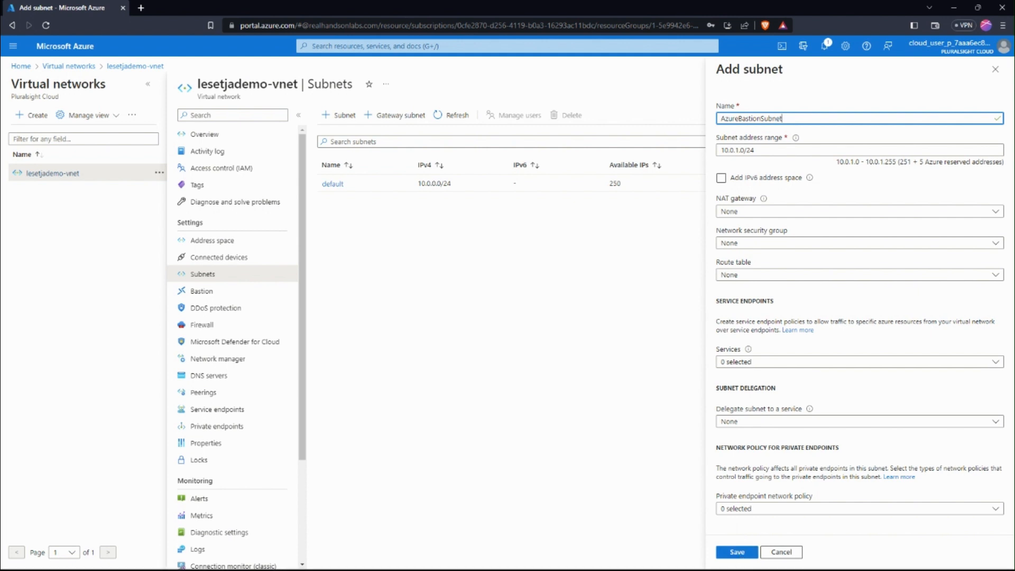
pyautogui.click(732, 553)
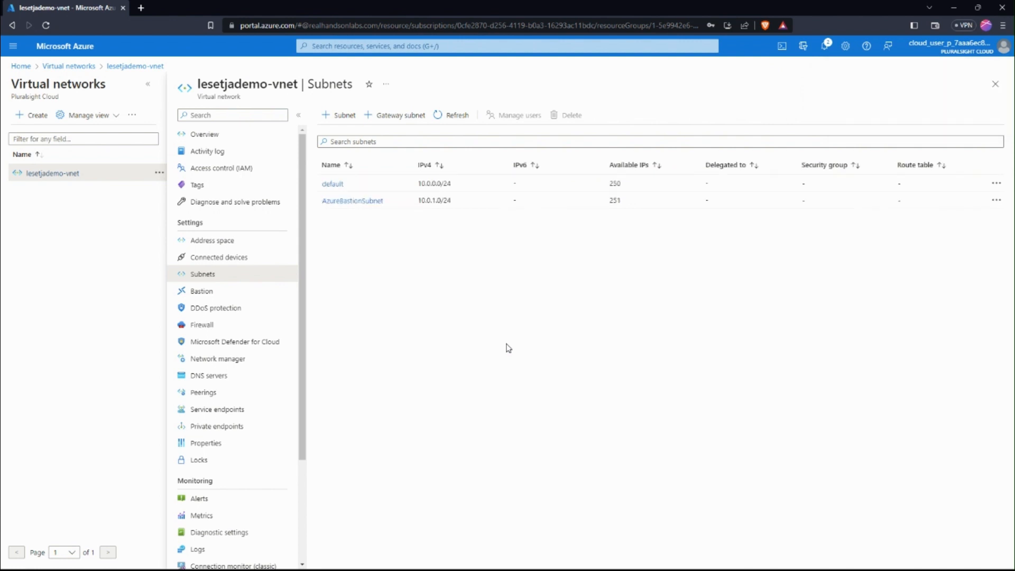
# Search for the Bastions service, open its list and start creating a Bastion
pyautogui.click(419, 43)
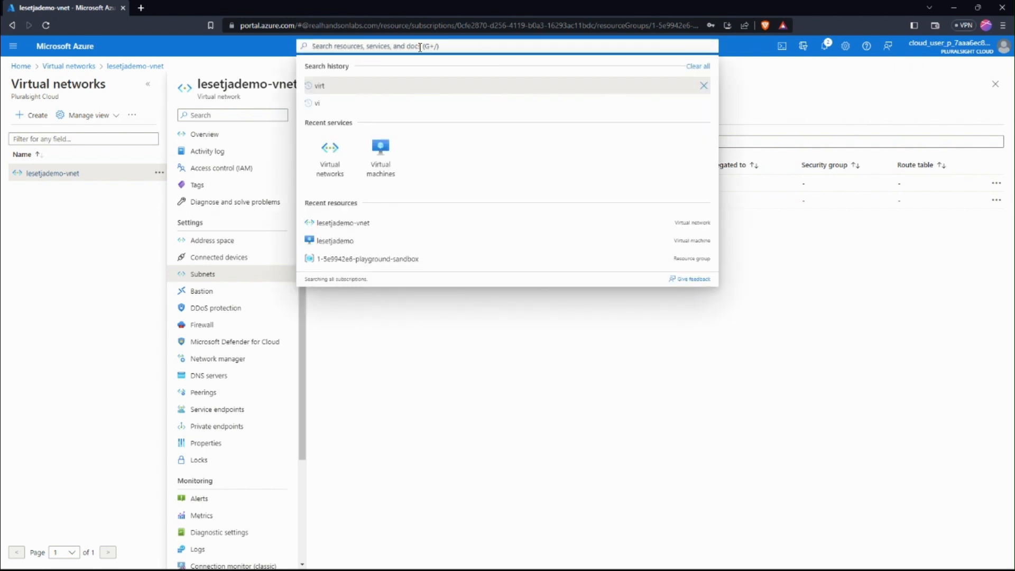
pyautogui.write('bastion')
pyautogui.click(334, 137)
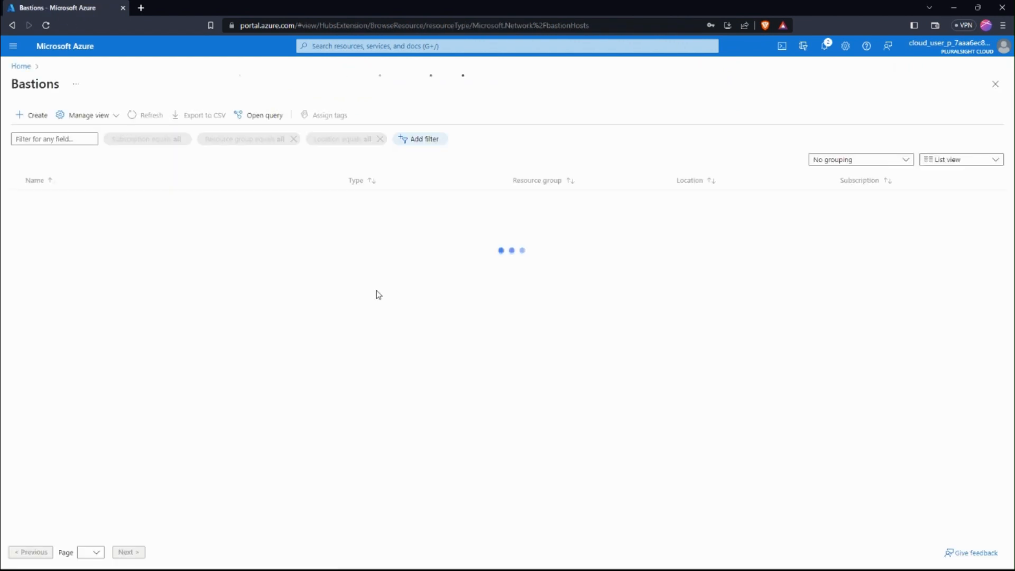
pyautogui.click(502, 336)
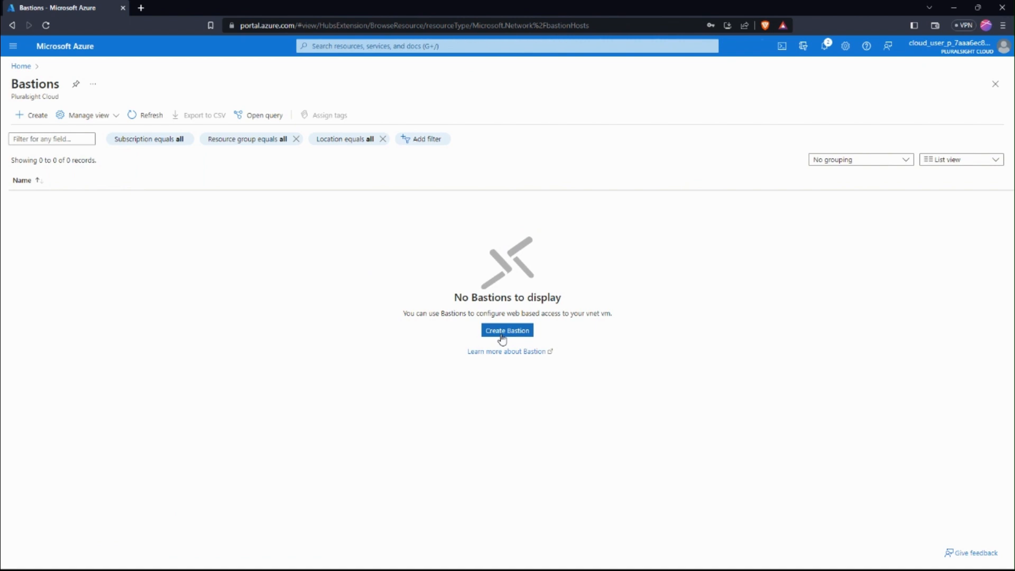
pyautogui.click(502, 336)
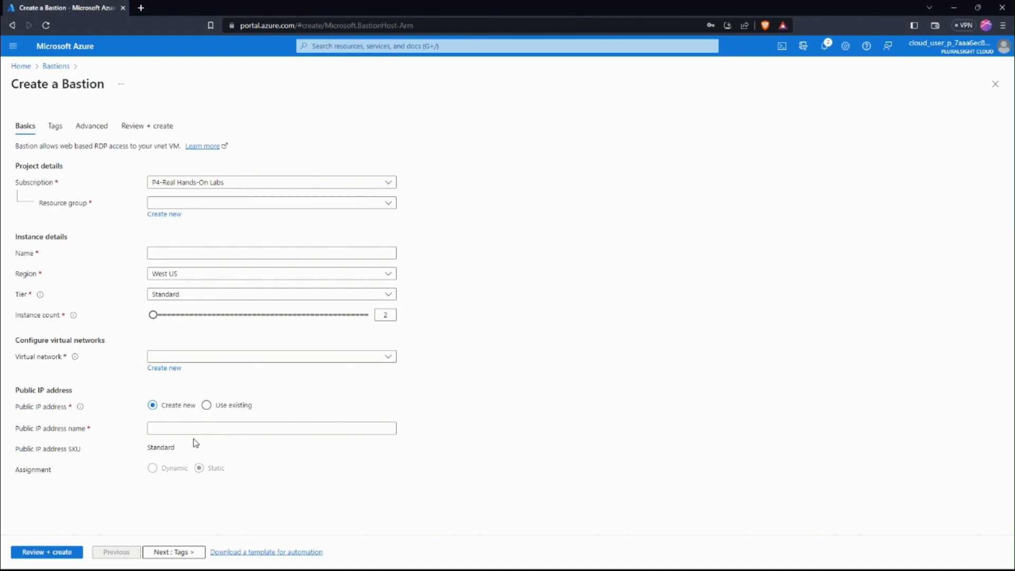
# Assign the new Bastion to resource group 1-5e9942e6-playground-sandbox and name it Bastion
pyautogui.click(286, 360)
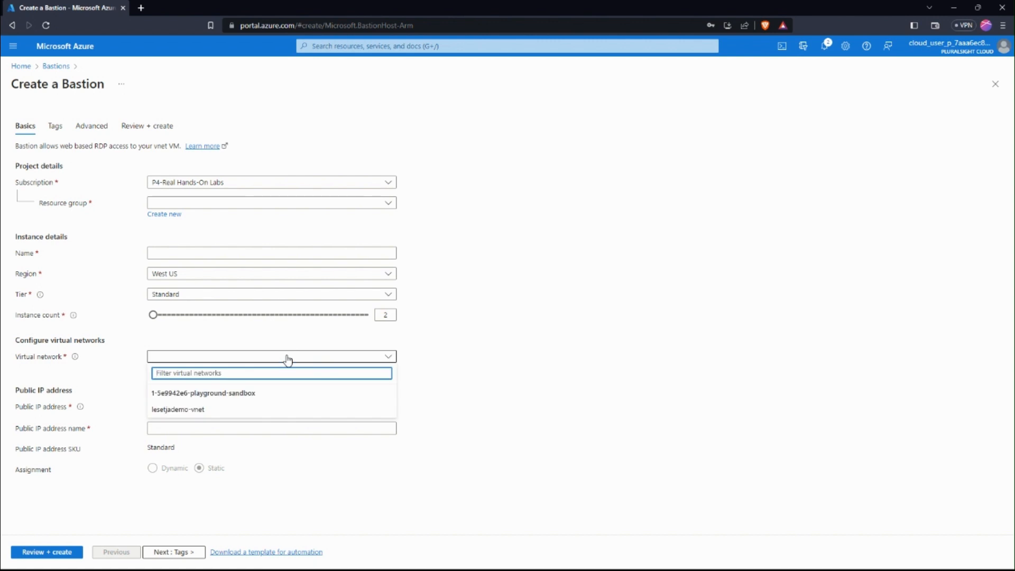
pyautogui.click(198, 410)
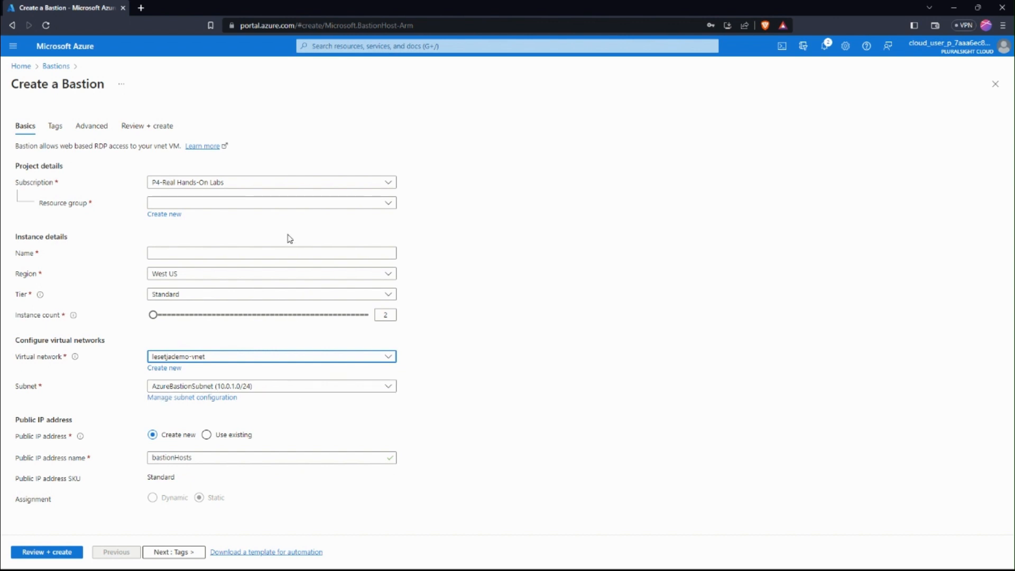
pyautogui.click(285, 203)
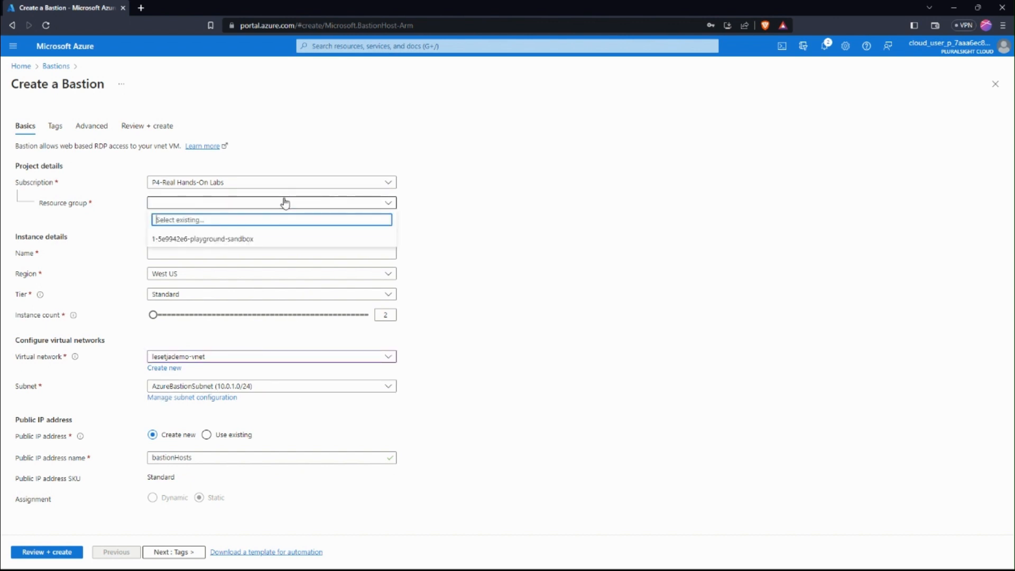
pyautogui.click(235, 239)
pyautogui.click(189, 249)
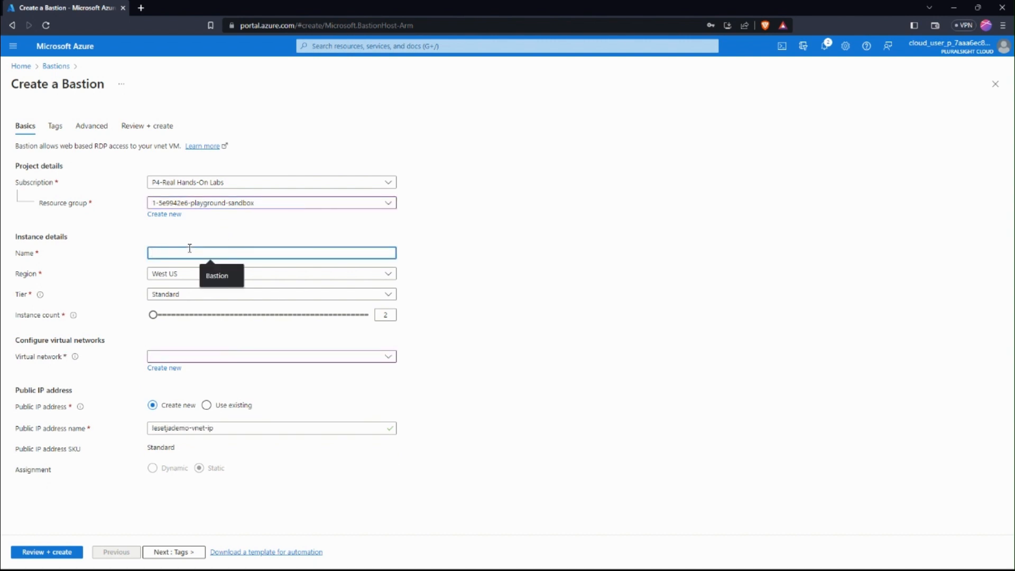
pyautogui.click(215, 276)
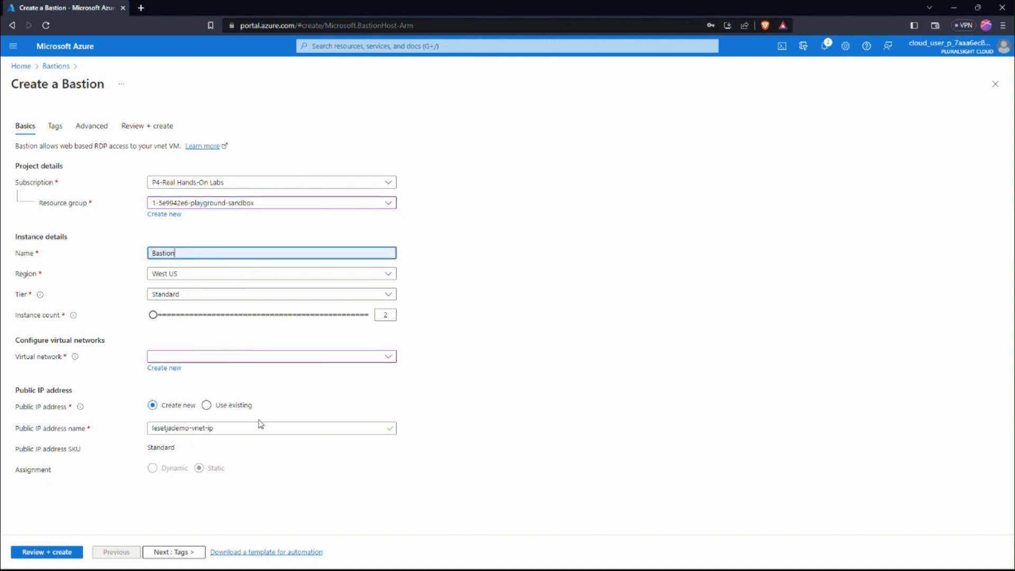
# Select lesetjademo-vnet as the Bastion's virtual network, keep AzureBastionSubnet and the proposed public IP name, and submit the Bastion for creation
pyautogui.click(206, 357)
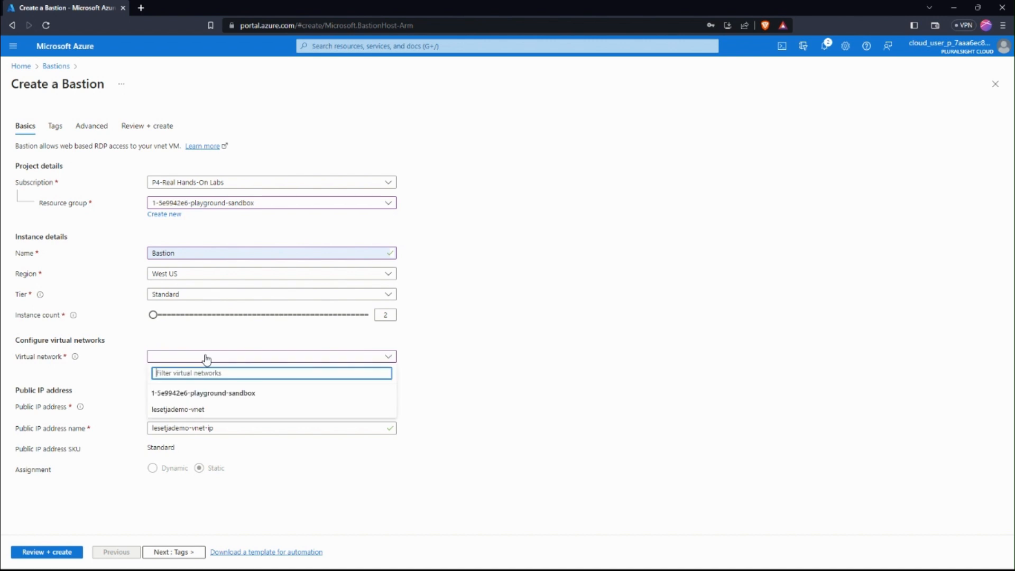
pyautogui.click(199, 410)
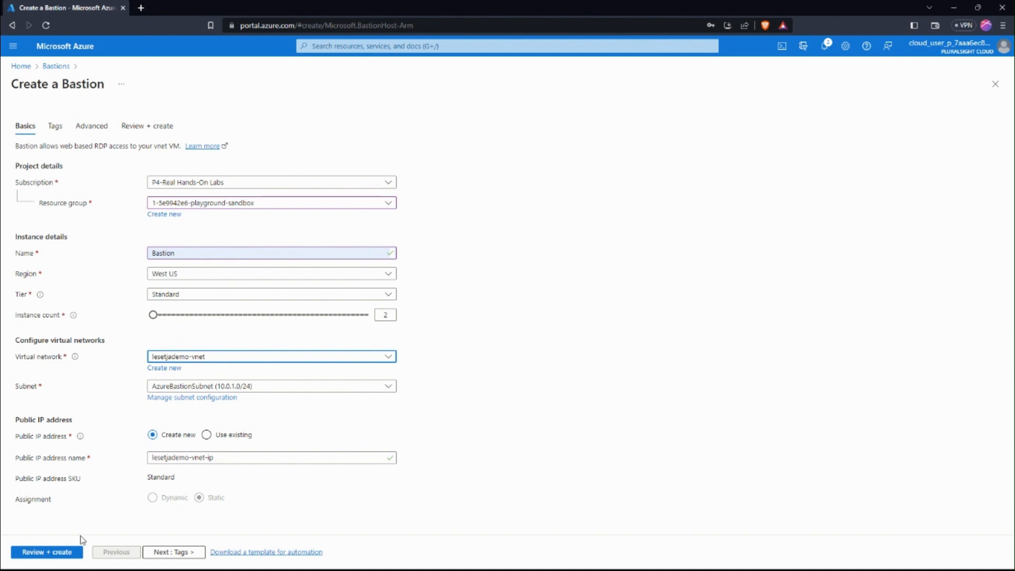
pyautogui.click(61, 551)
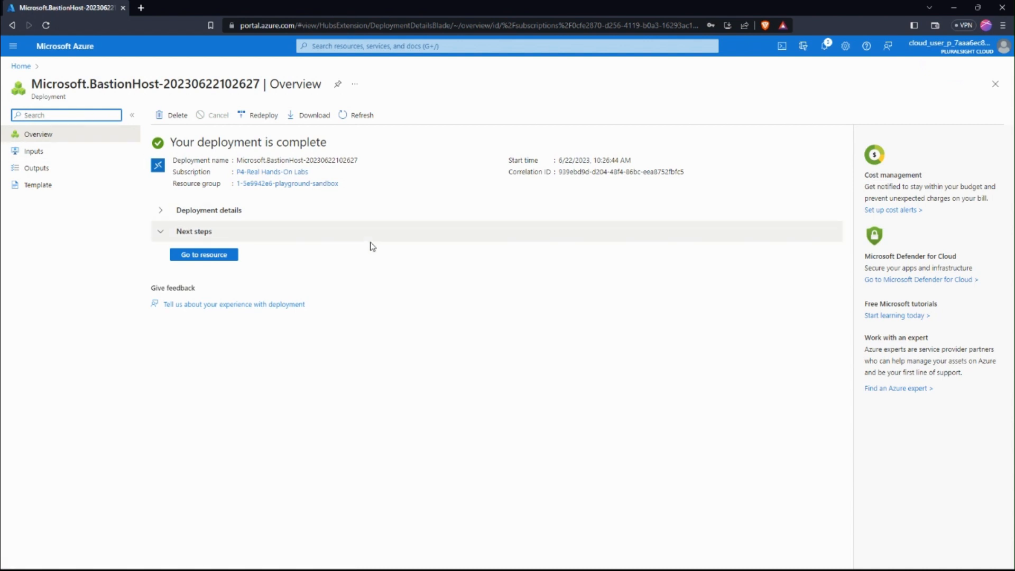
# Go to the Bastions list, dismiss its tour hints and open the overview of the deployed Bastion
pyautogui.click(430, 51)
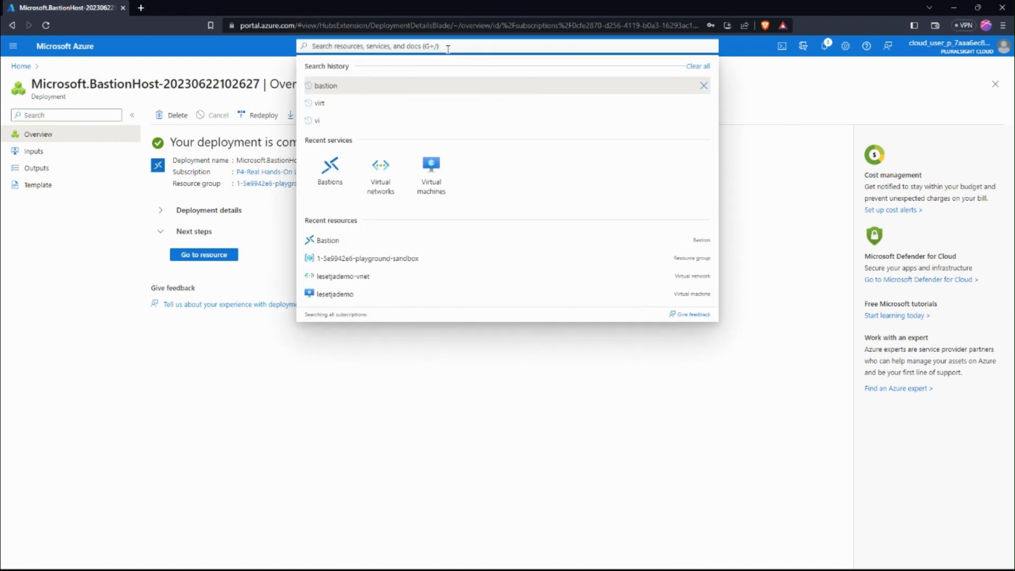
pyautogui.click(328, 172)
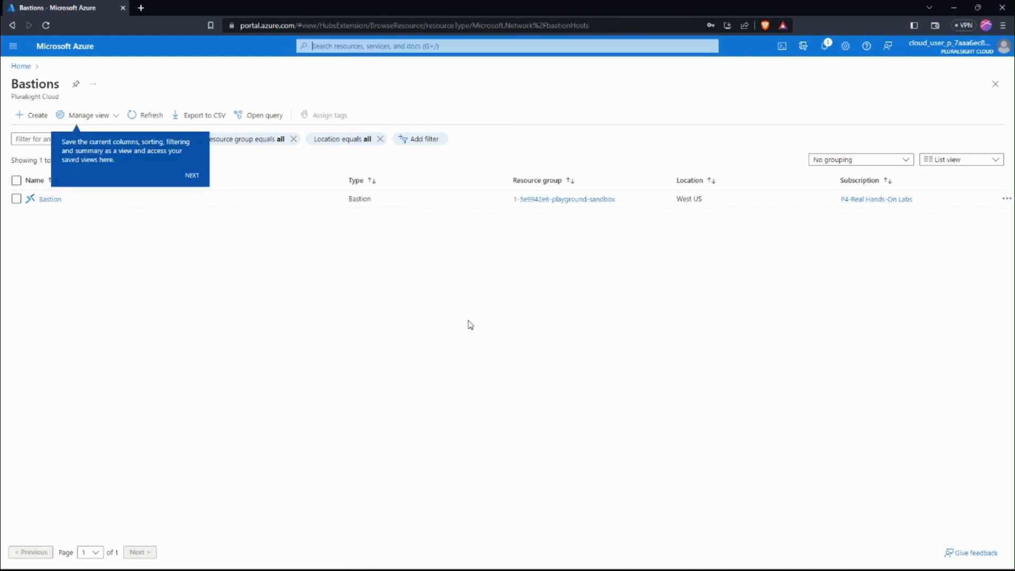
pyautogui.click(194, 175)
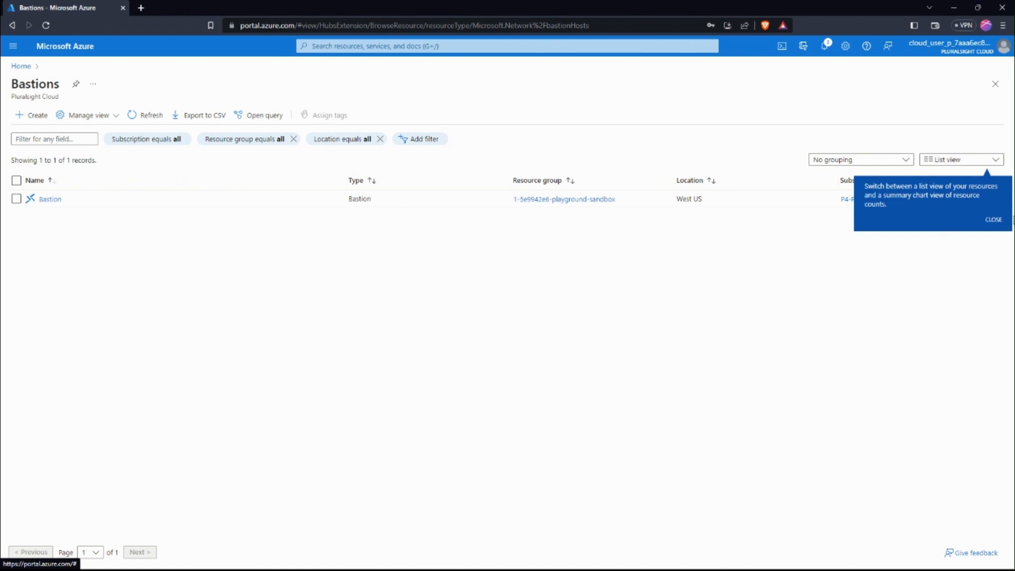
pyautogui.click(993, 221)
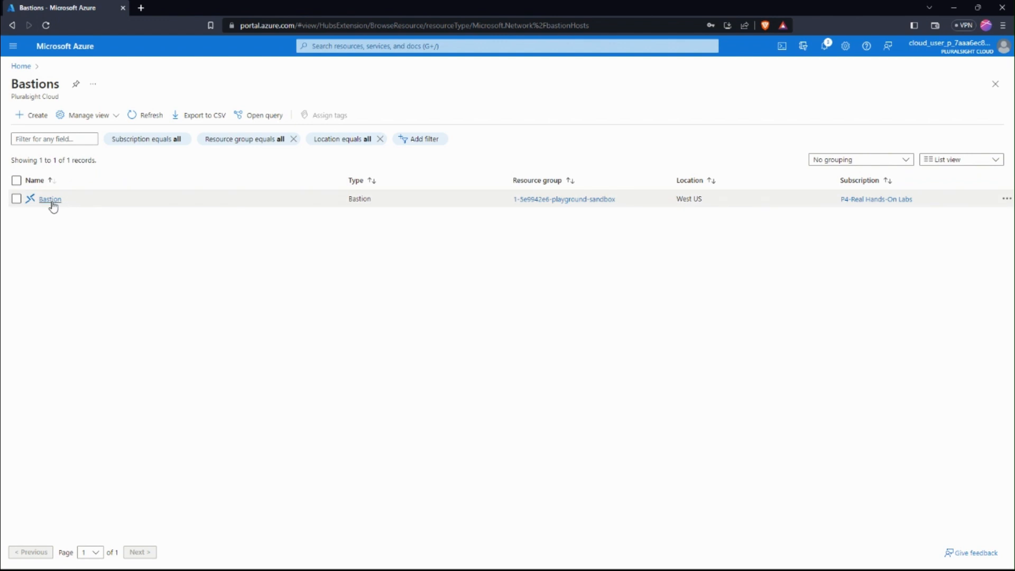
pyautogui.moveTo(53, 206)
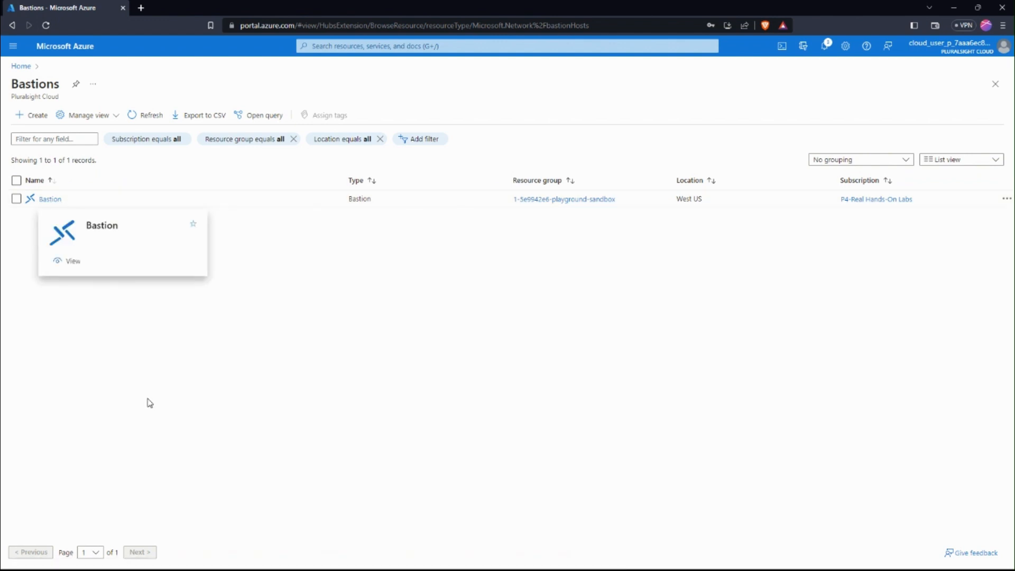
pyautogui.click(49, 204)
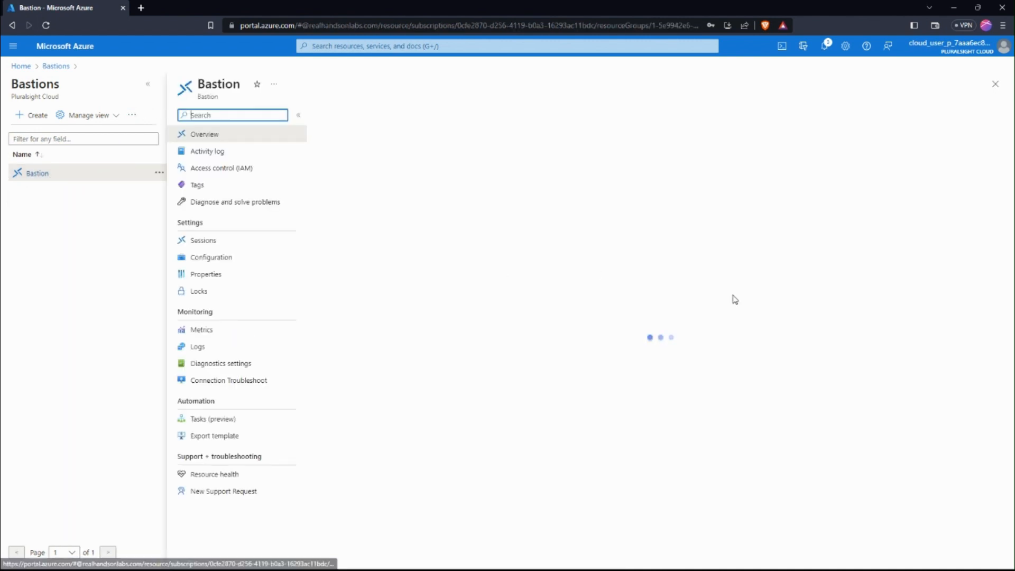
# Open the lesetjademo virtual machine and choose Bastion as its connection method
pyautogui.click(453, 45)
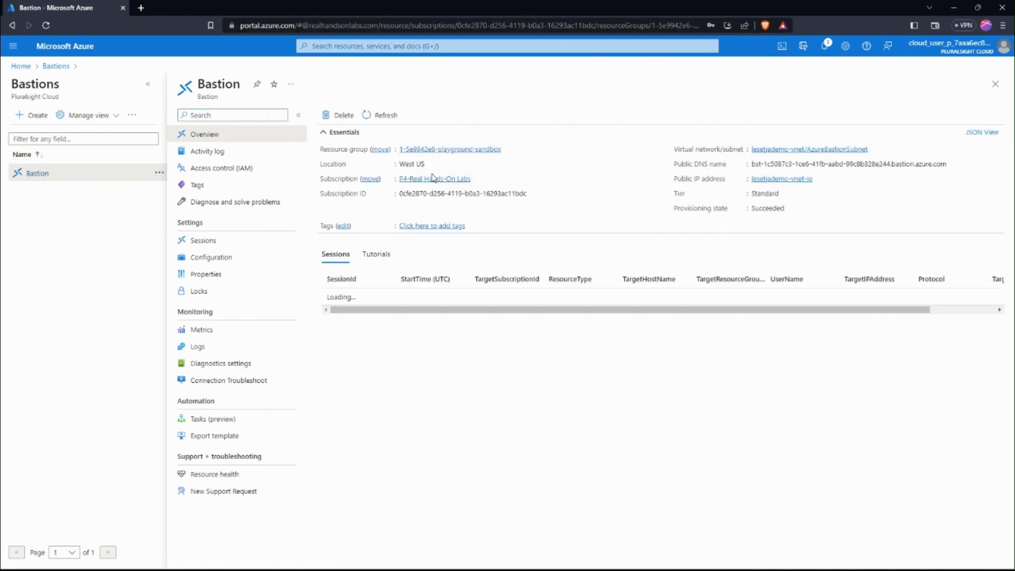
pyautogui.click(400, 46)
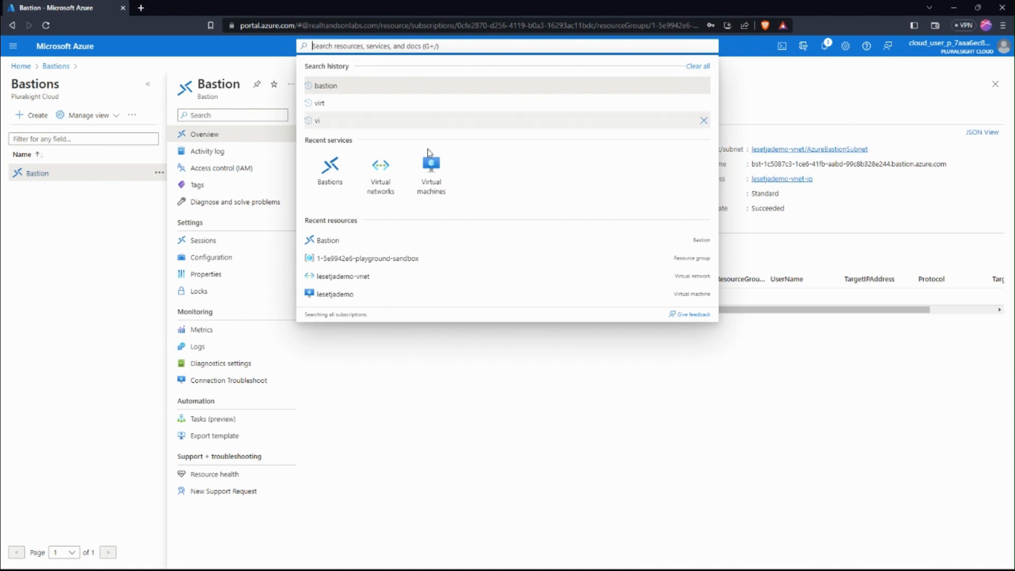
pyautogui.click(430, 176)
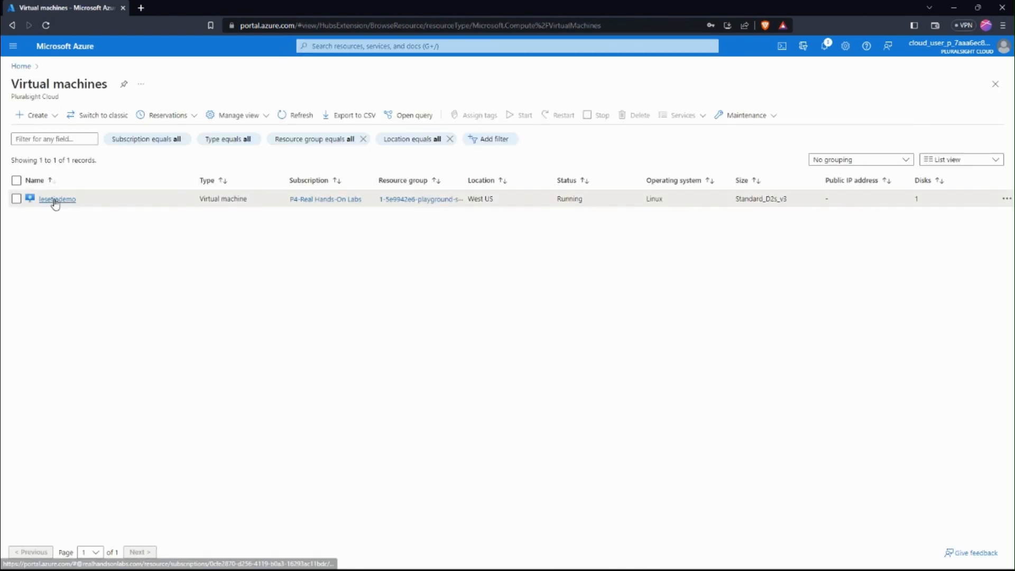
pyautogui.click(53, 199)
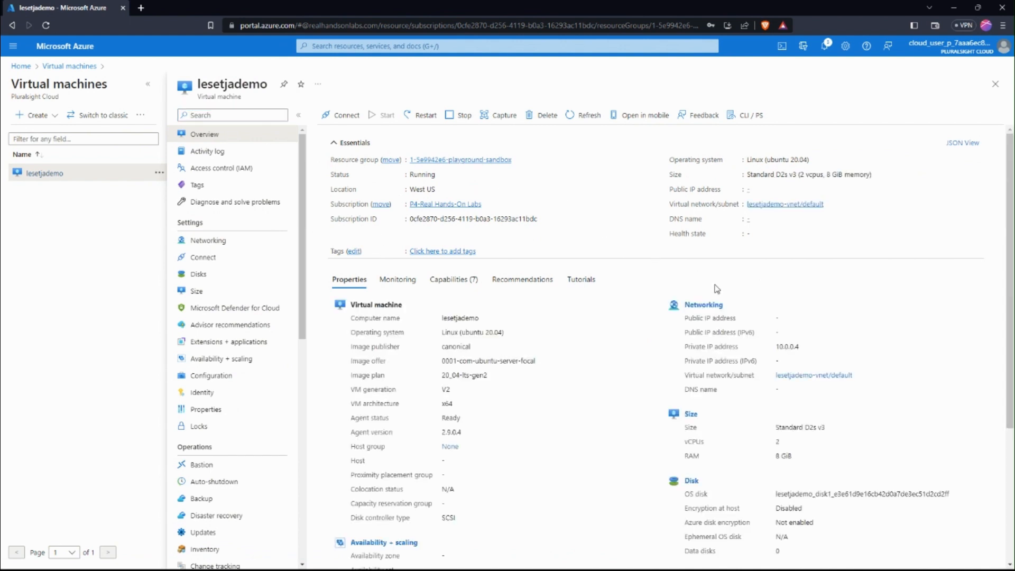
pyautogui.click(346, 116)
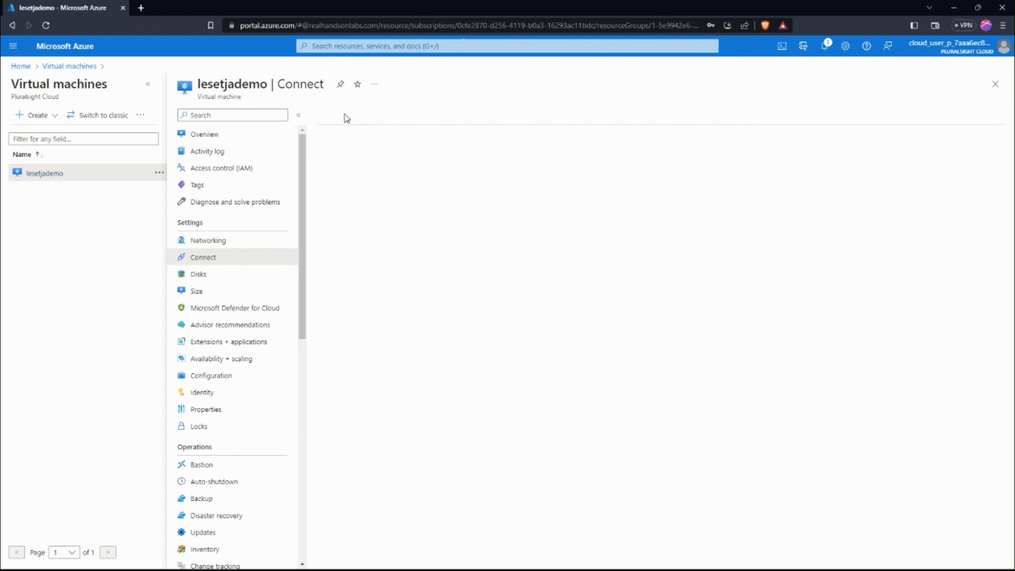
pyautogui.click(393, 129)
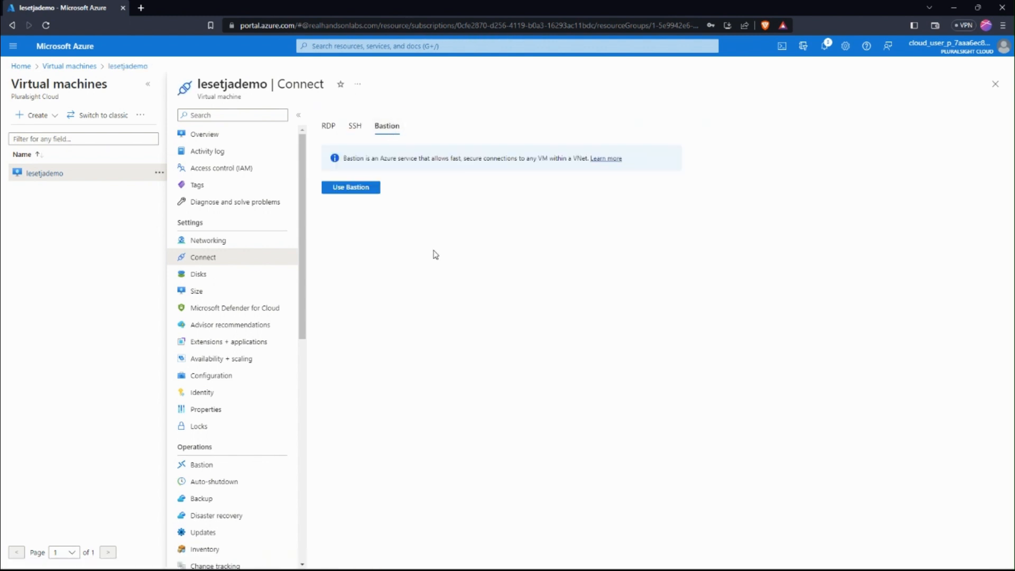
pyautogui.click(349, 213)
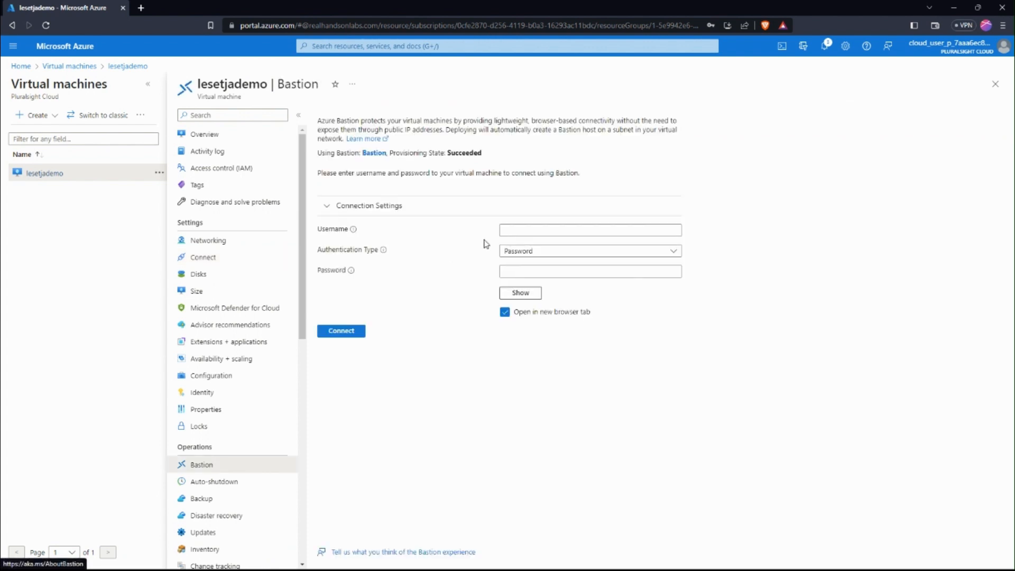
# Enter the virtual machine's username and password and connect through Bastion in a new browser tab
pyautogui.click(527, 232)
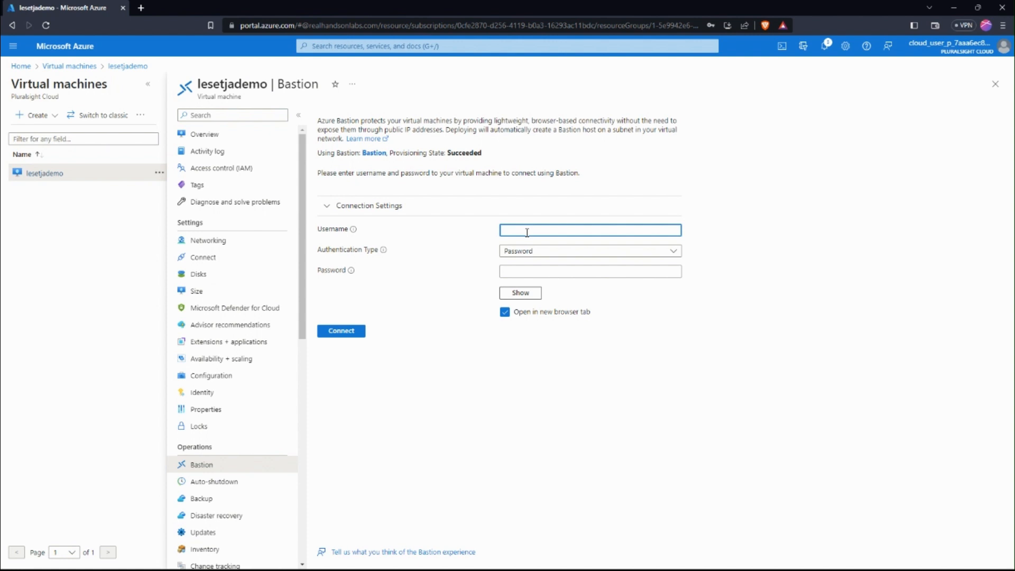
pyautogui.write('lesetjademo')
pyautogui.click(520, 272)
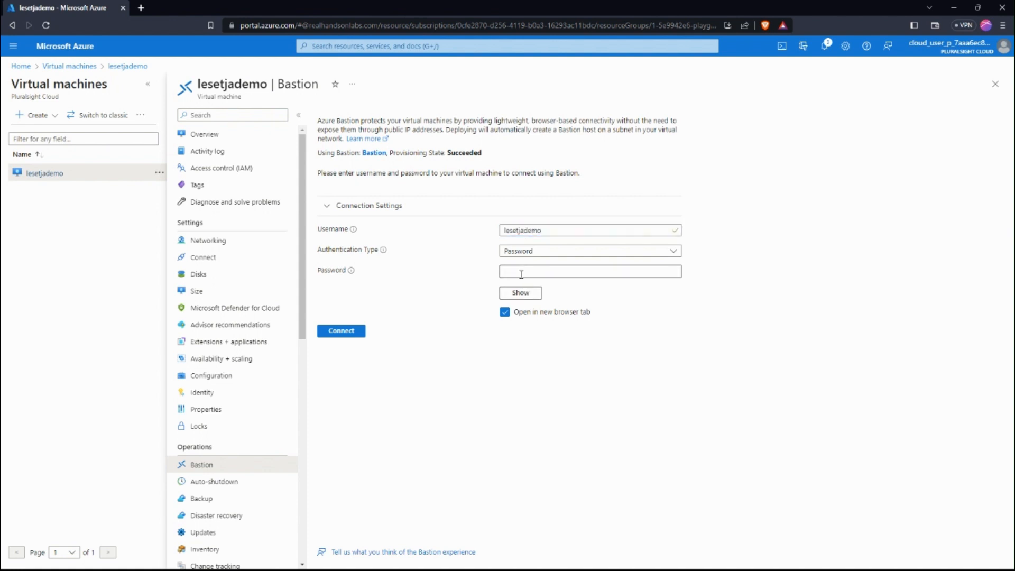
pyautogui.write('••••••••')
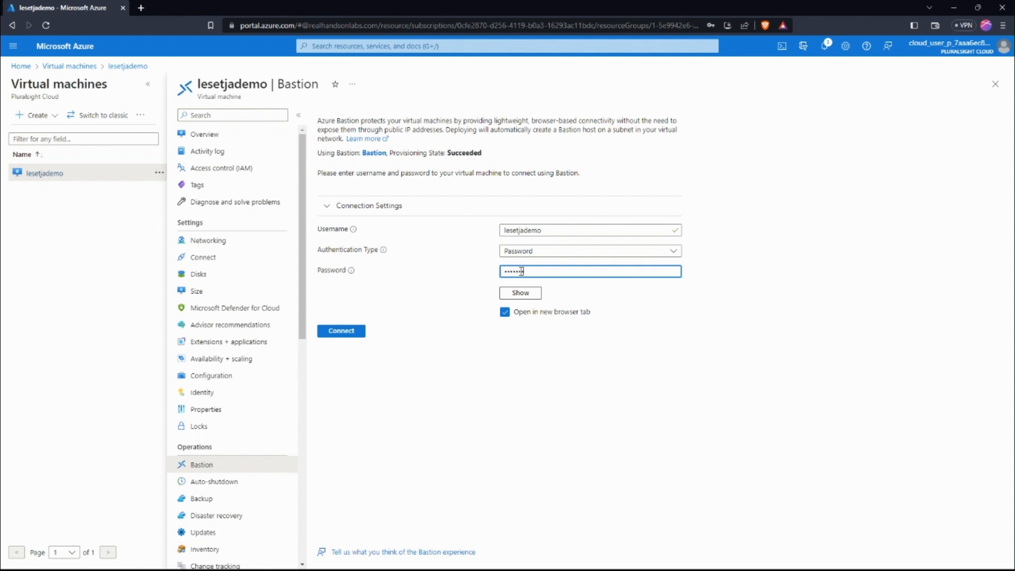
pyautogui.write('••••')
pyautogui.click(357, 333)
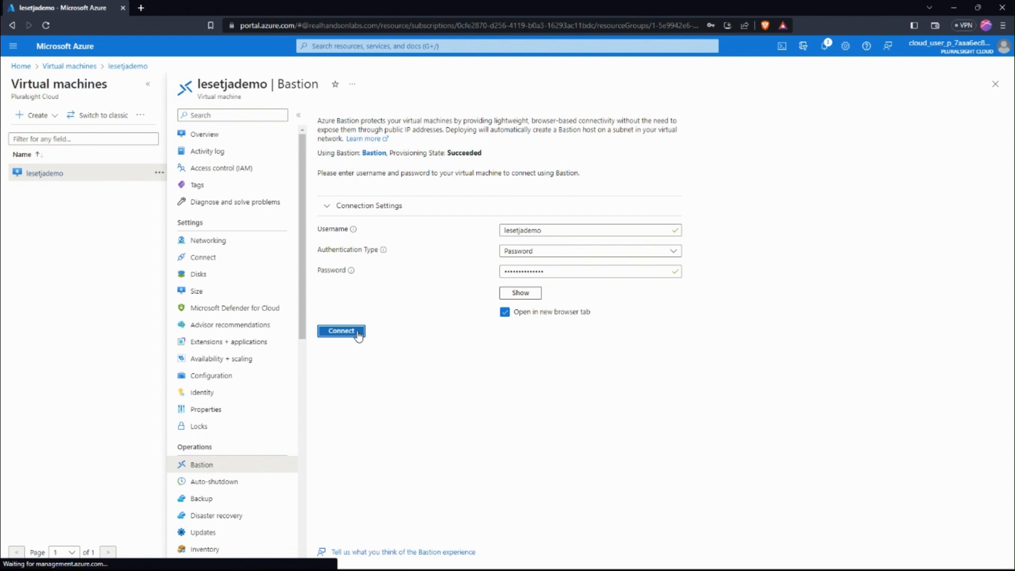
pyautogui.click(358, 333)
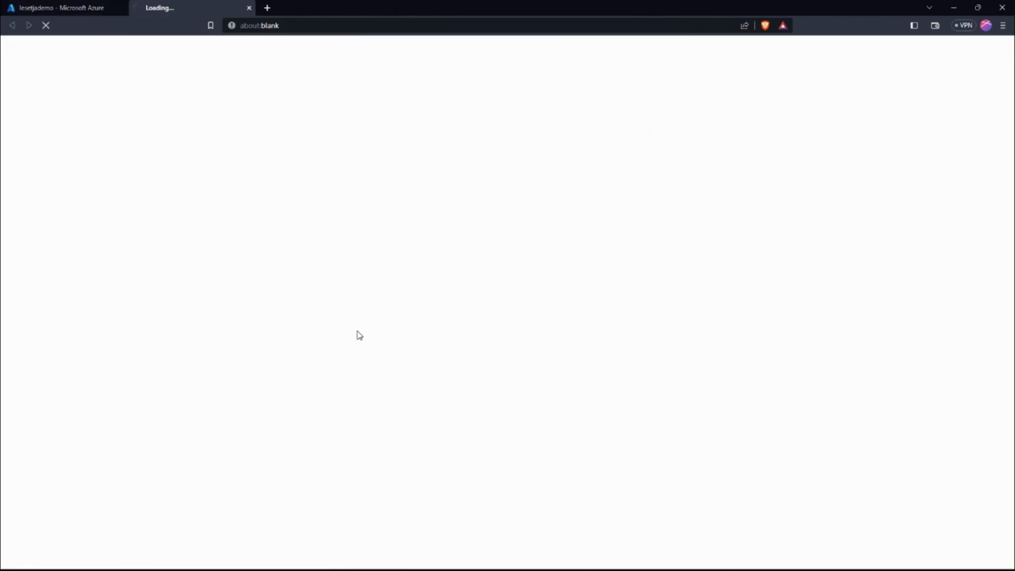